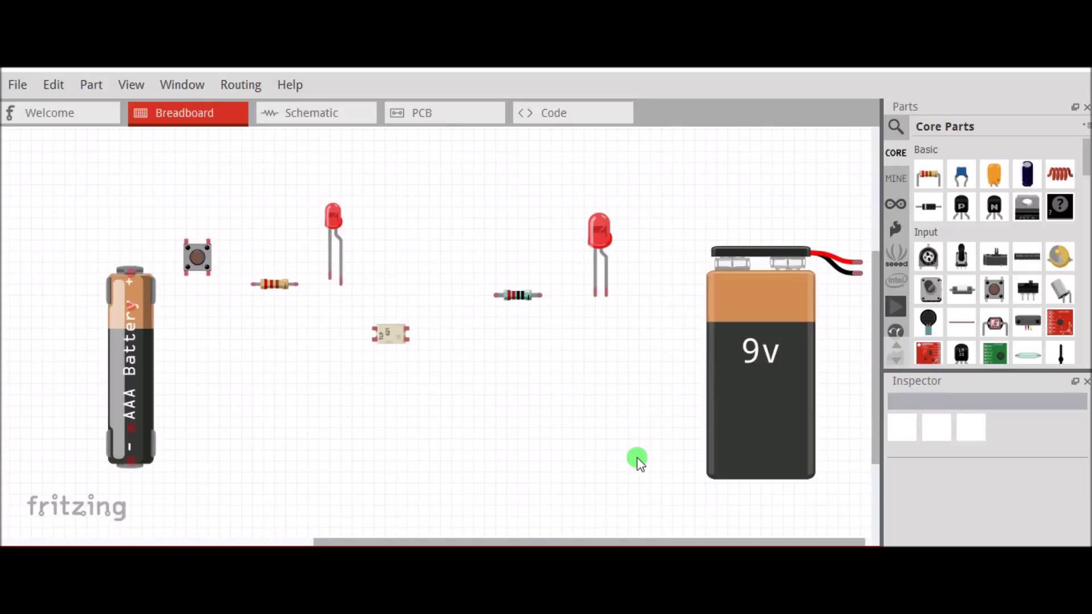
# Step: View the optocoupler circuit's schematic and return to its breadboard layout
pyautogui.click(307, 113)
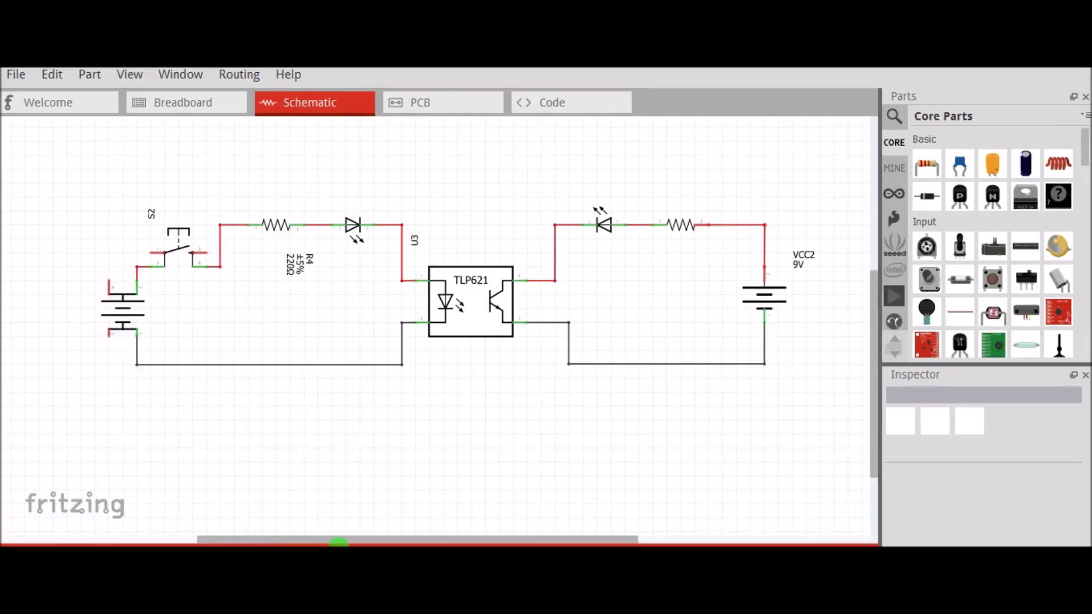
pyautogui.click(199, 102)
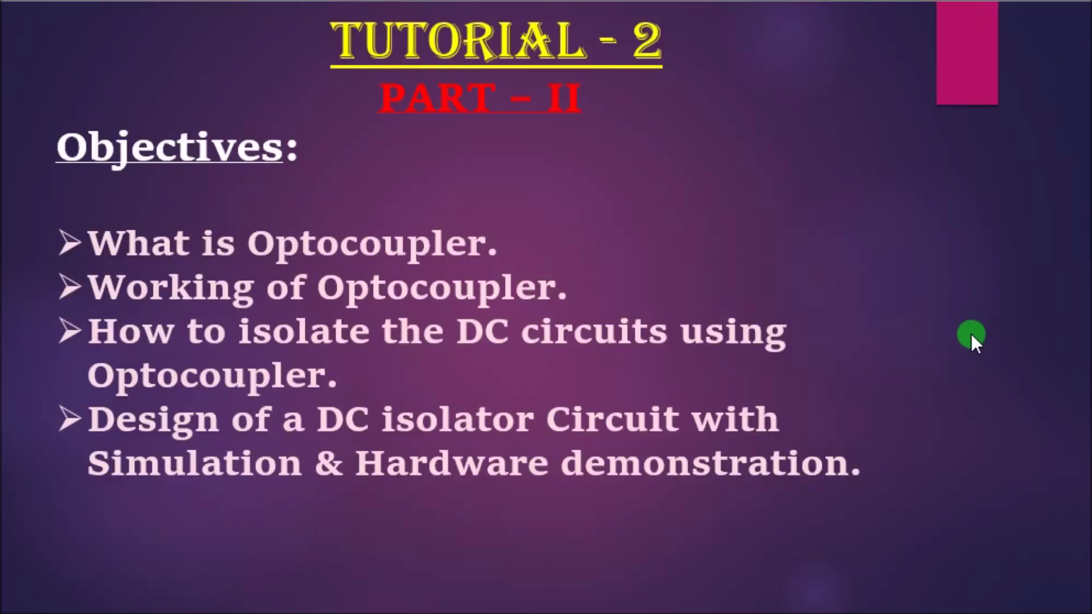
pyautogui.click(970, 333)
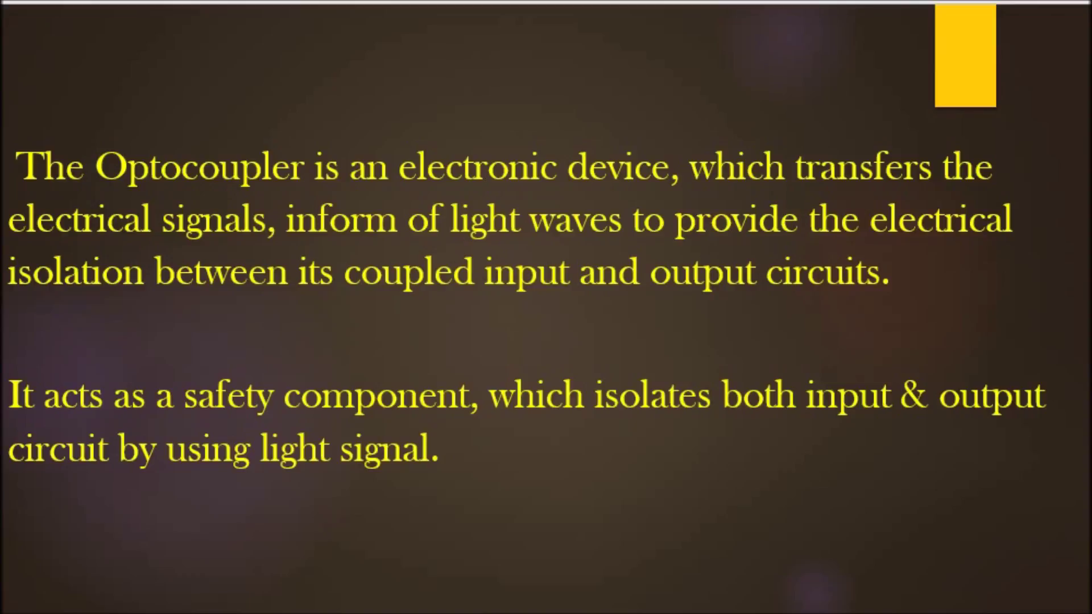
pyautogui.press('Right')
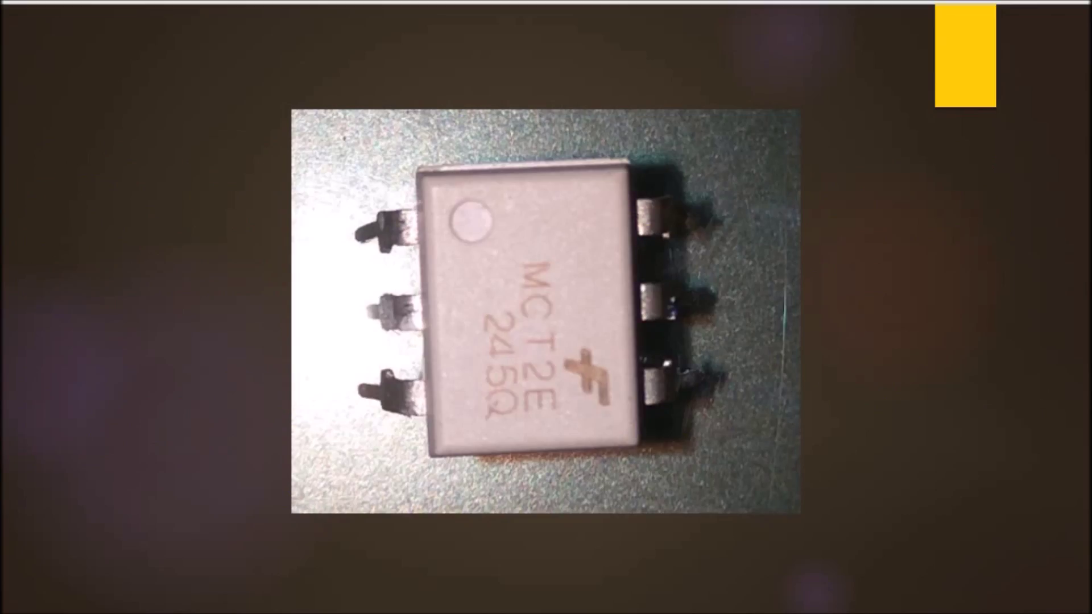
pyautogui.press('Right')
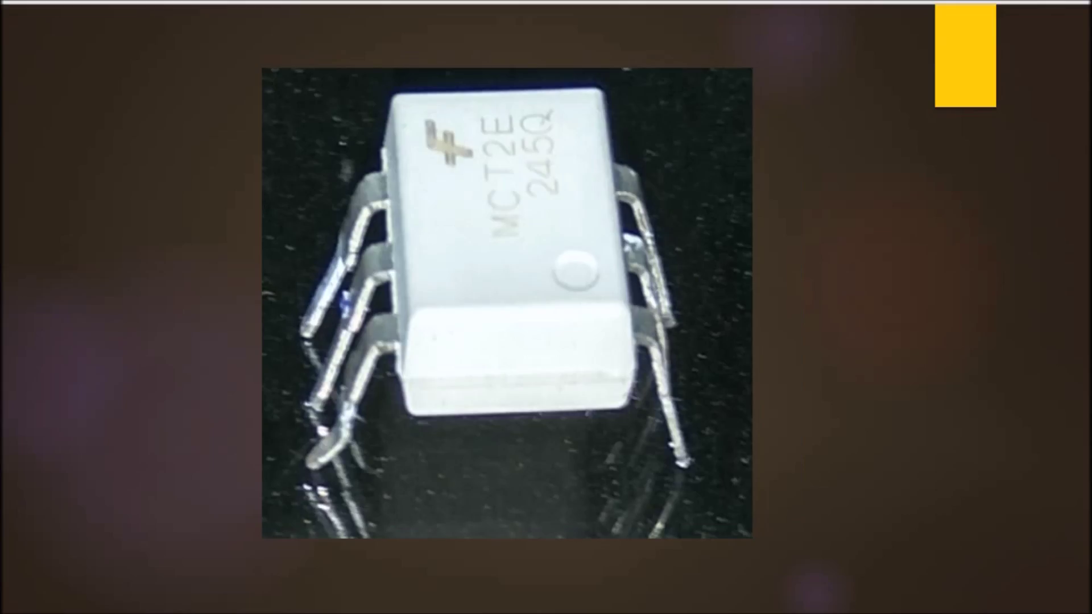
pyautogui.press('Left')
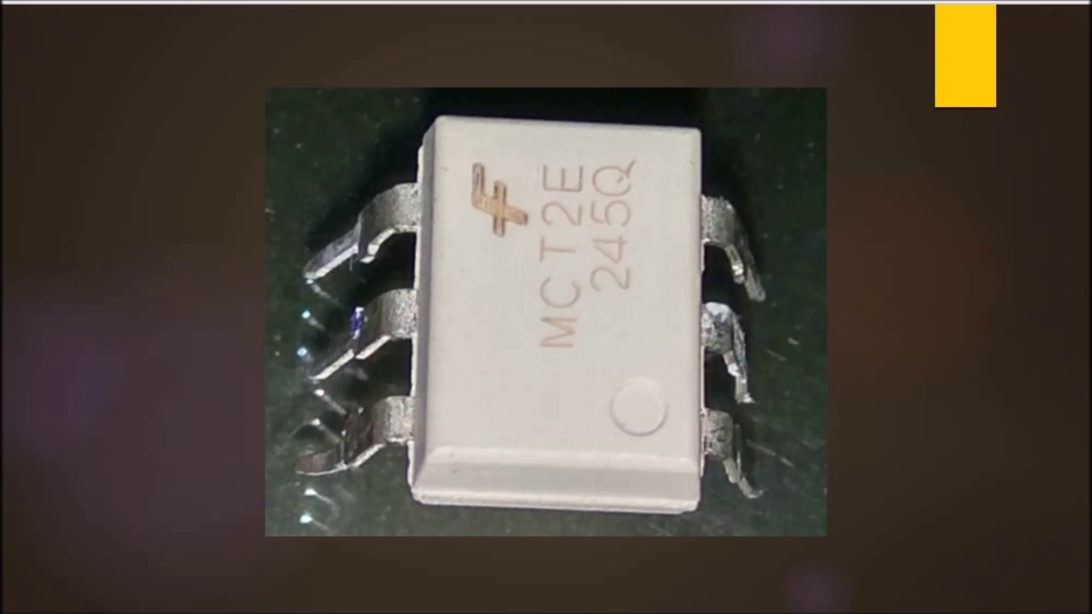
pyautogui.press('Right')
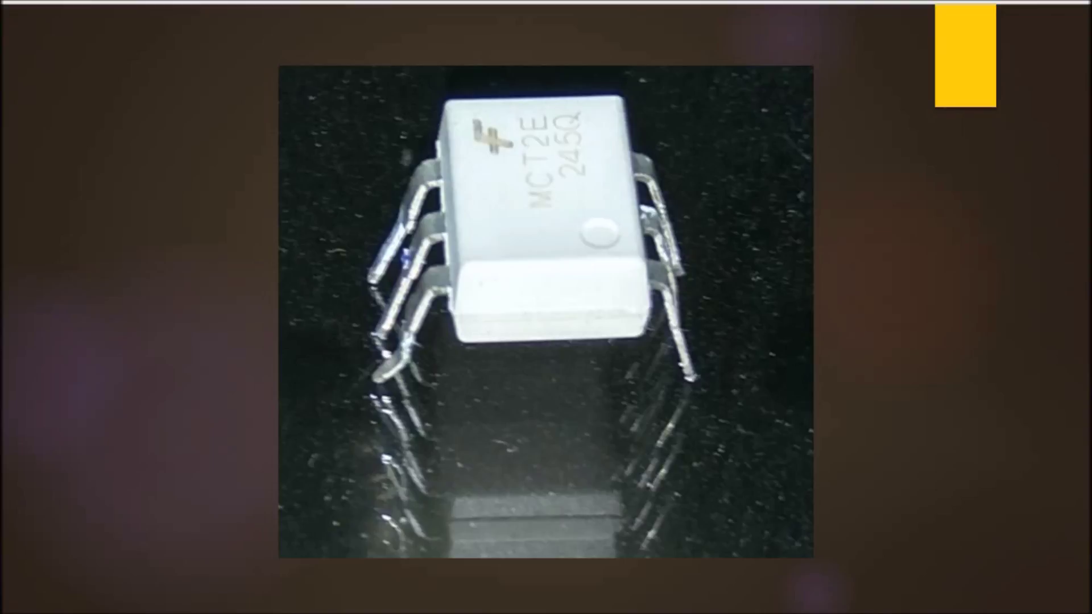
pyautogui.press('Left')
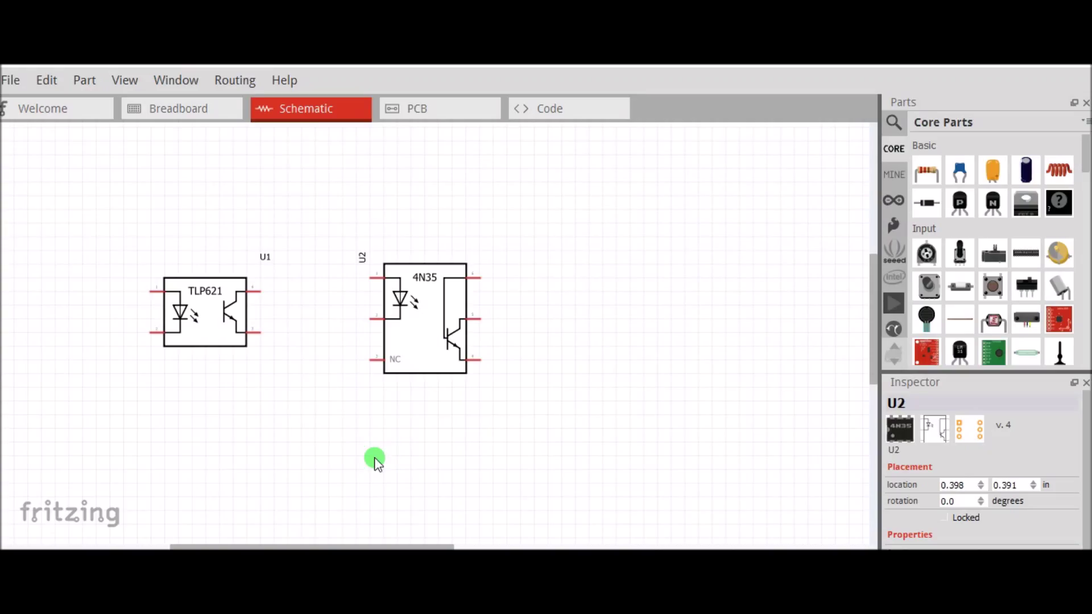
# Step: Examine the optocoupler symbols and the complete DC isolator circuit in both its schematic and breadboard views
pyautogui.hotkey('ctrl', '1')
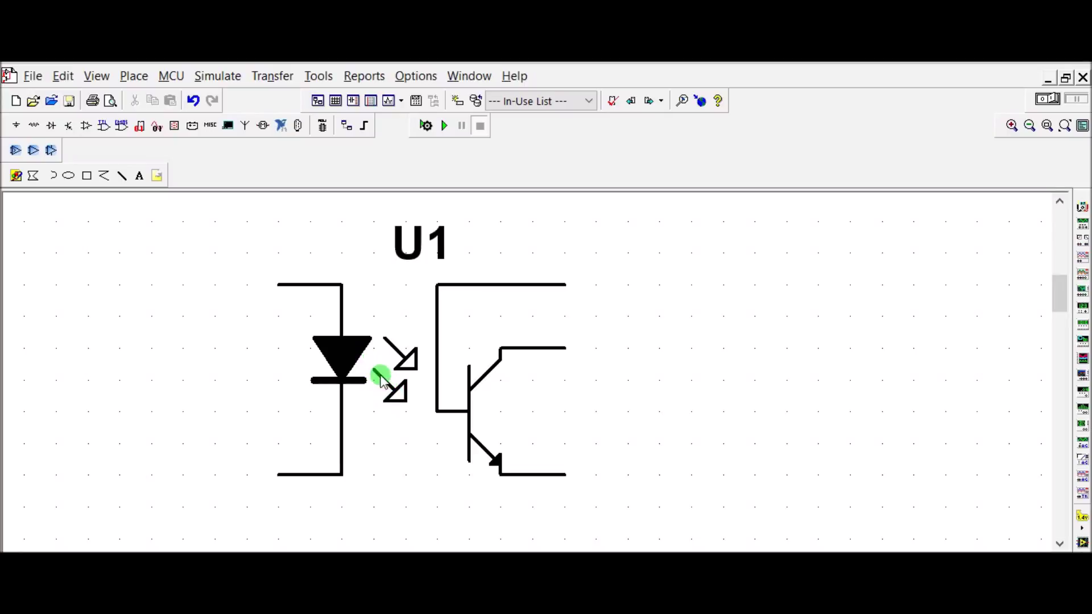
pyautogui.hotkey('alt', 'Tab')
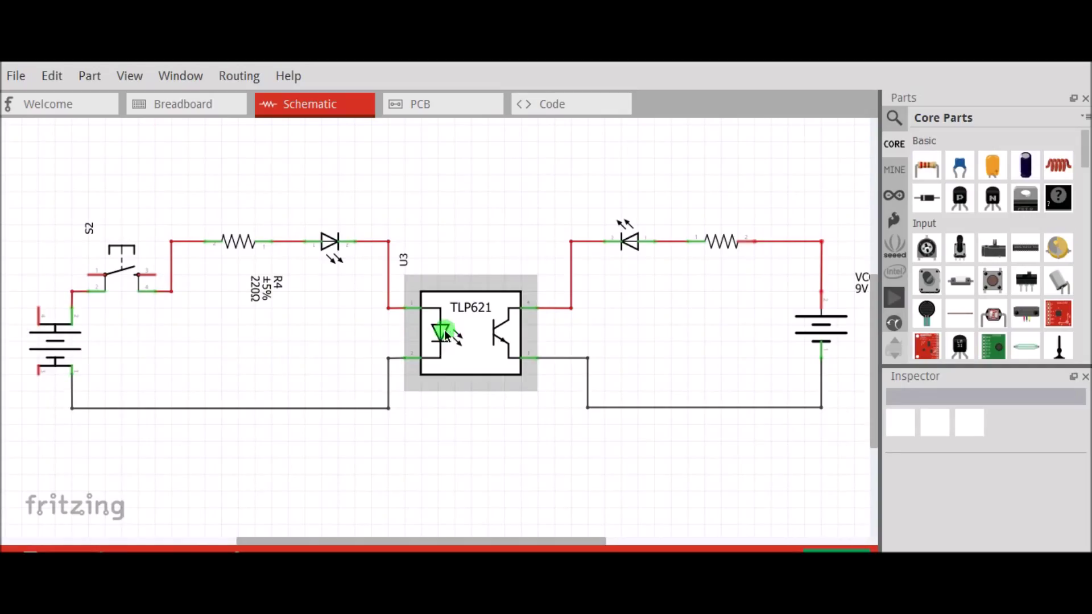
pyautogui.hotkey('alt', 'Tab')
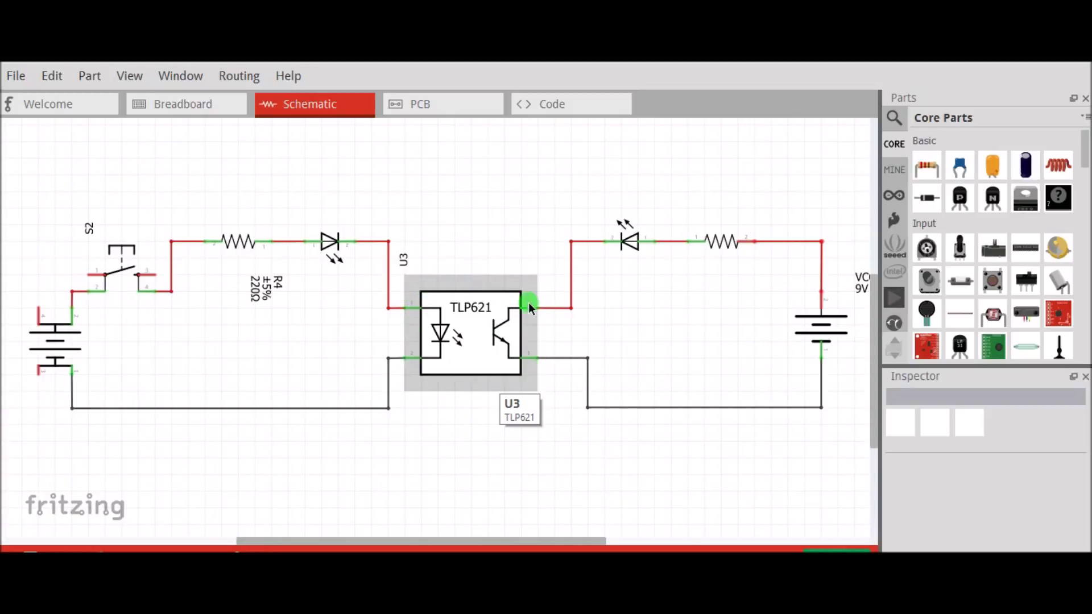
pyautogui.hotkey('ctrl', '2')
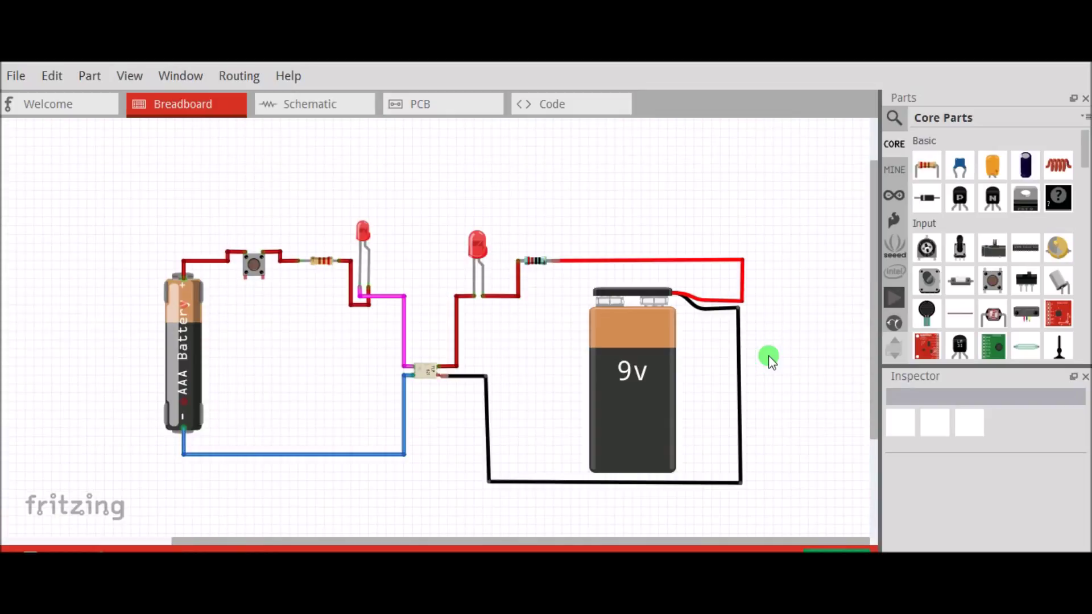
pyautogui.scroll(5, 425, 373)
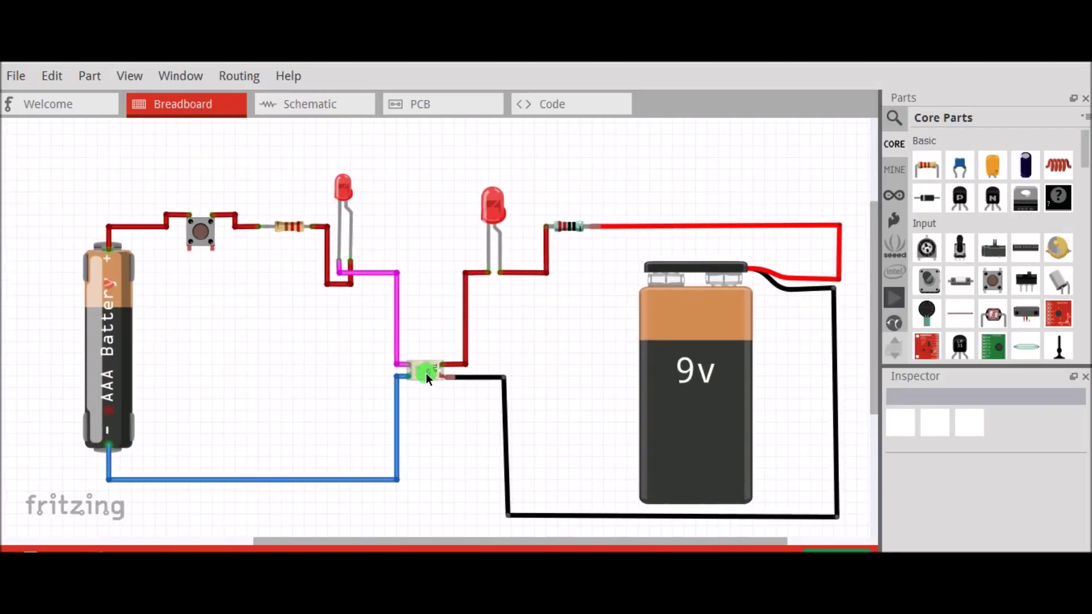
pyautogui.scroll(-5, 426, 377)
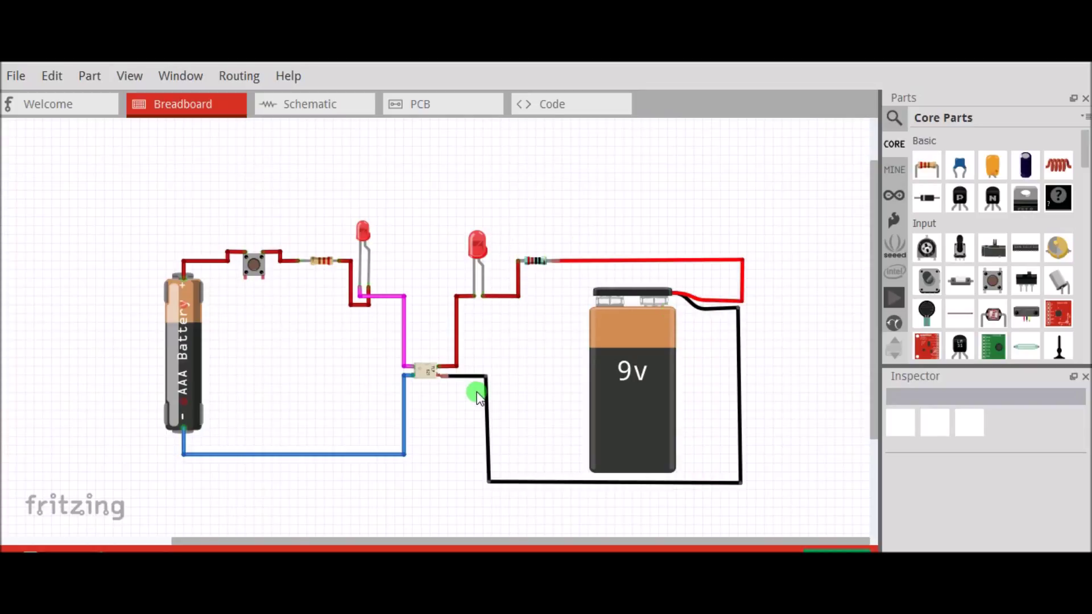
pyautogui.hotkey('ctrl', '3')
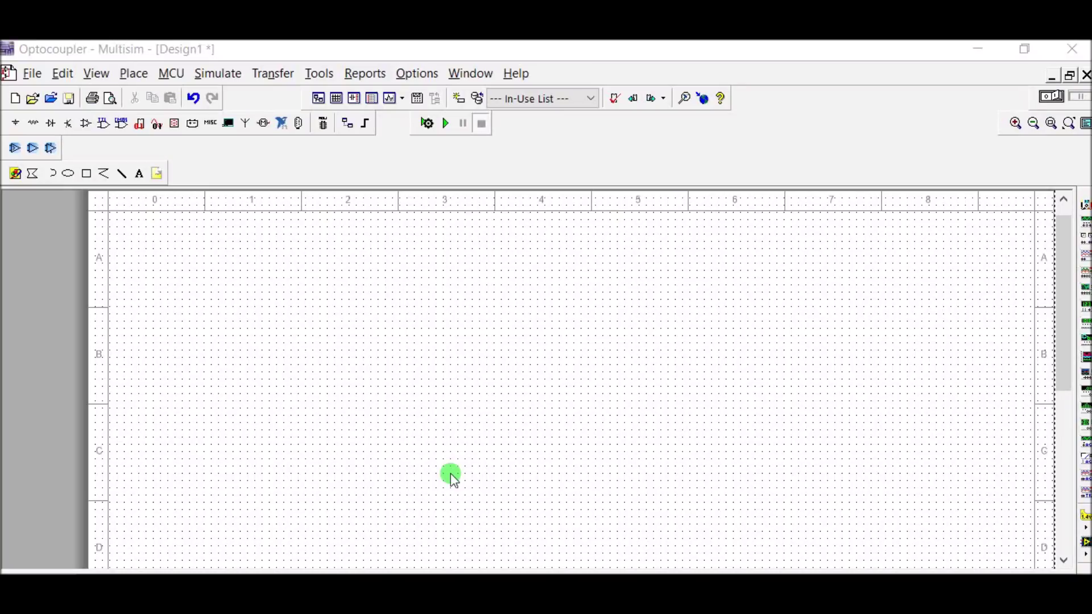
# Step: Place two DC_POWER sources from the POWER_SOURCES family in the Multisim design, spaced well apart horizontally
pyautogui.click(16, 124)
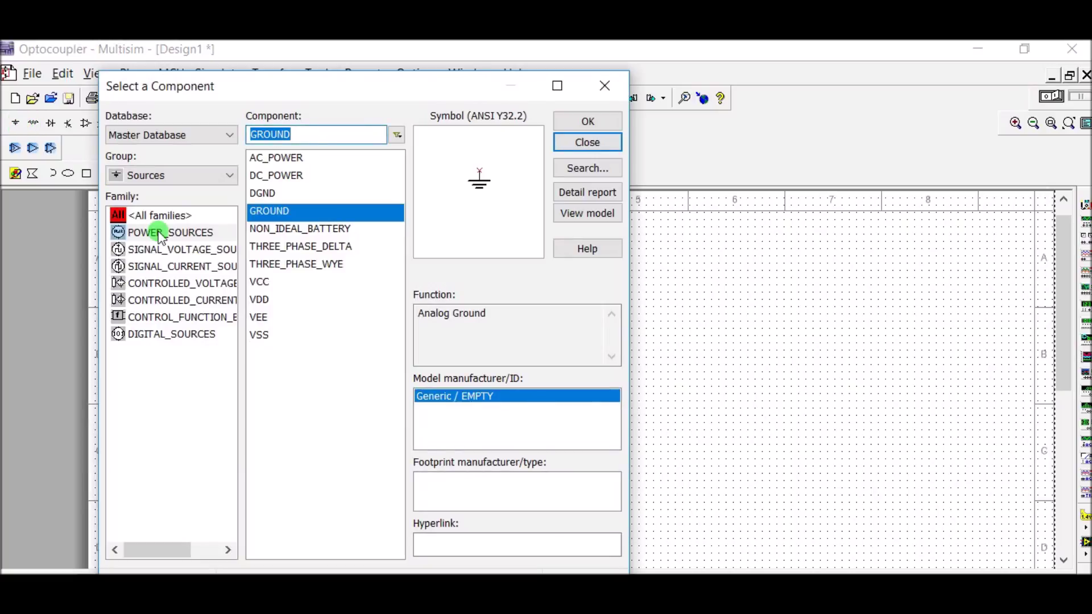
pyautogui.click(282, 176)
pyautogui.click(578, 124)
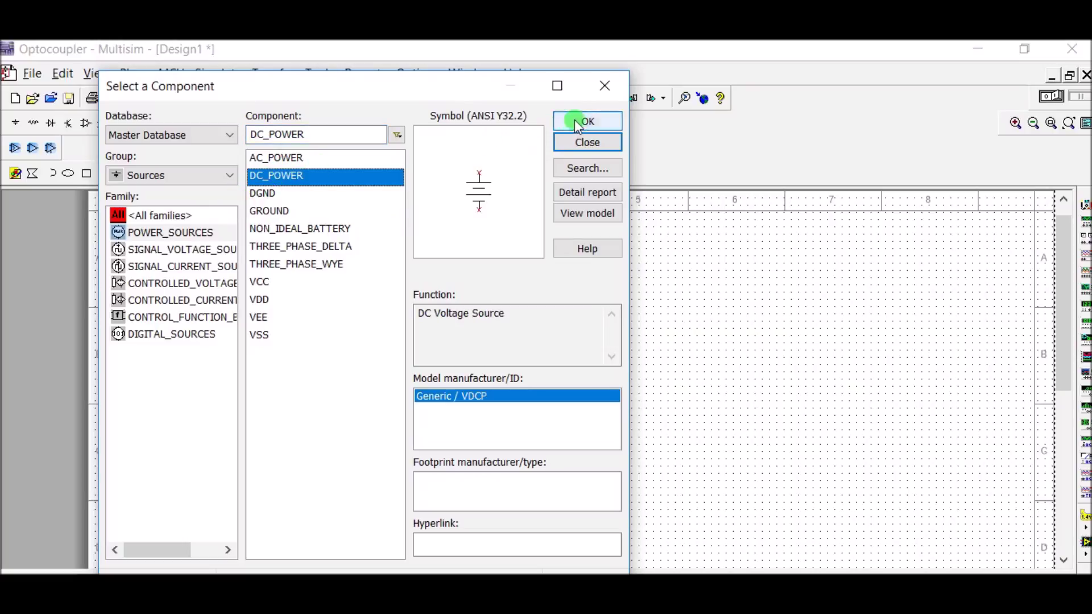
pyautogui.click(217, 390)
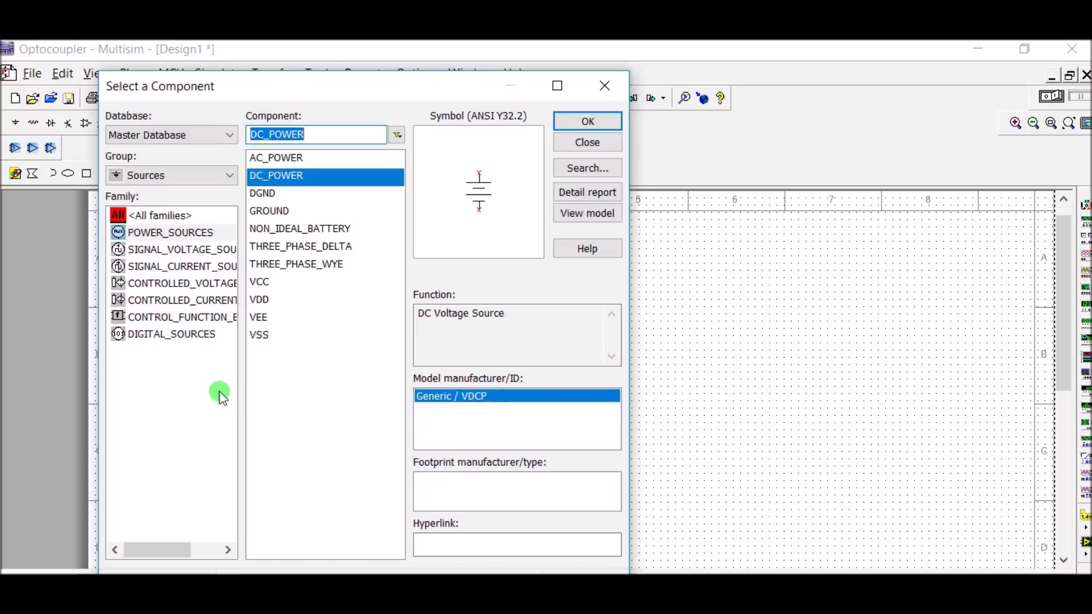
pyautogui.click(582, 123)
pyautogui.click(646, 385)
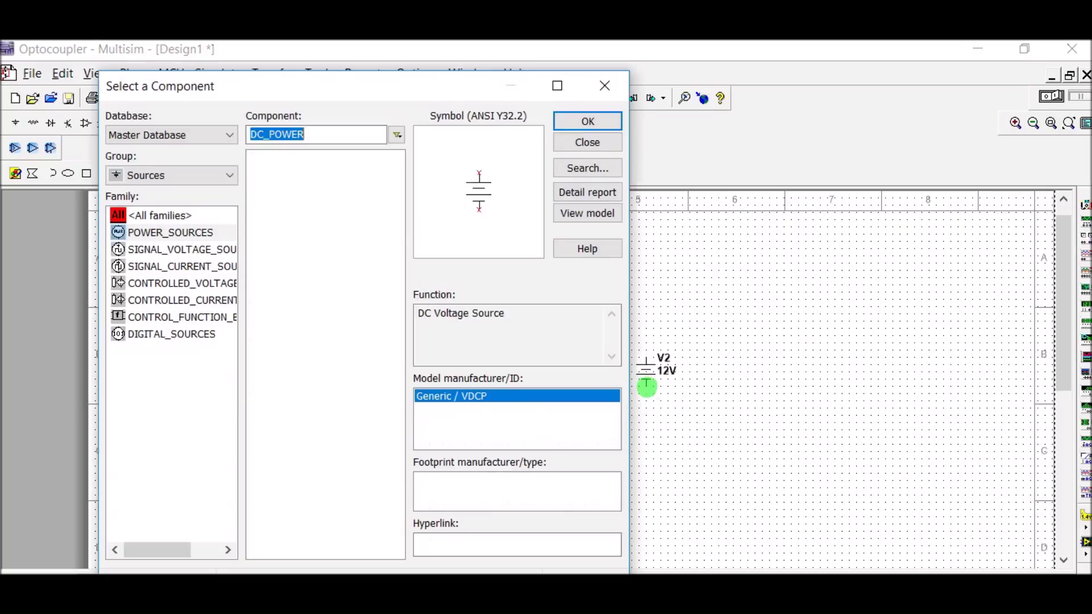
pyautogui.click(588, 142)
# Step: Set the voltage of DC source V2 to 5 V
pyautogui.click(660, 360)
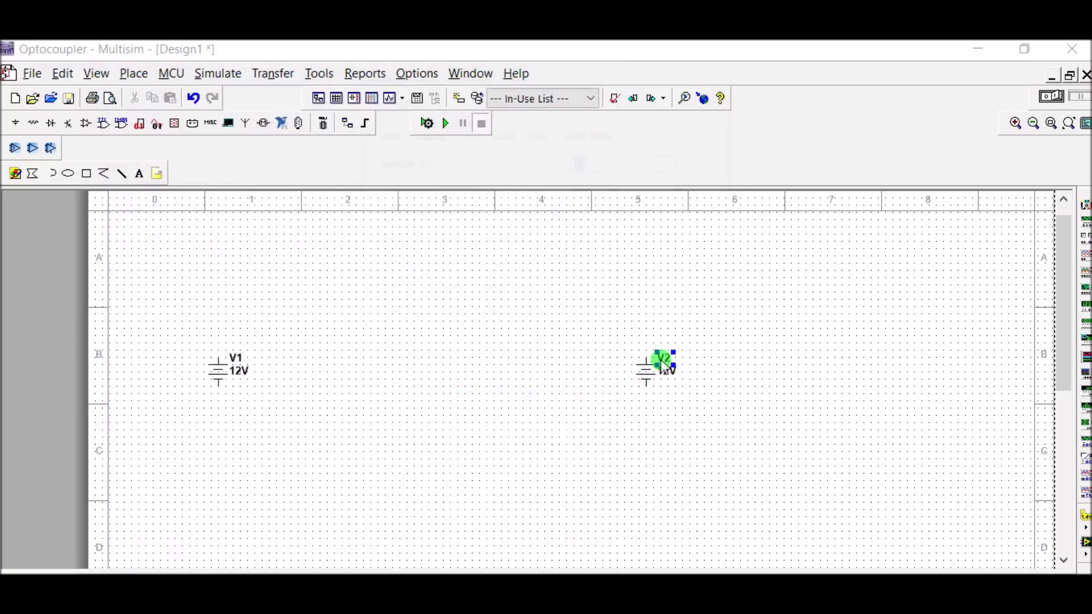
pyautogui.doubleClick(662, 364)
pyautogui.press('BackSpace')
pyautogui.write('5')
pyautogui.press('Return')
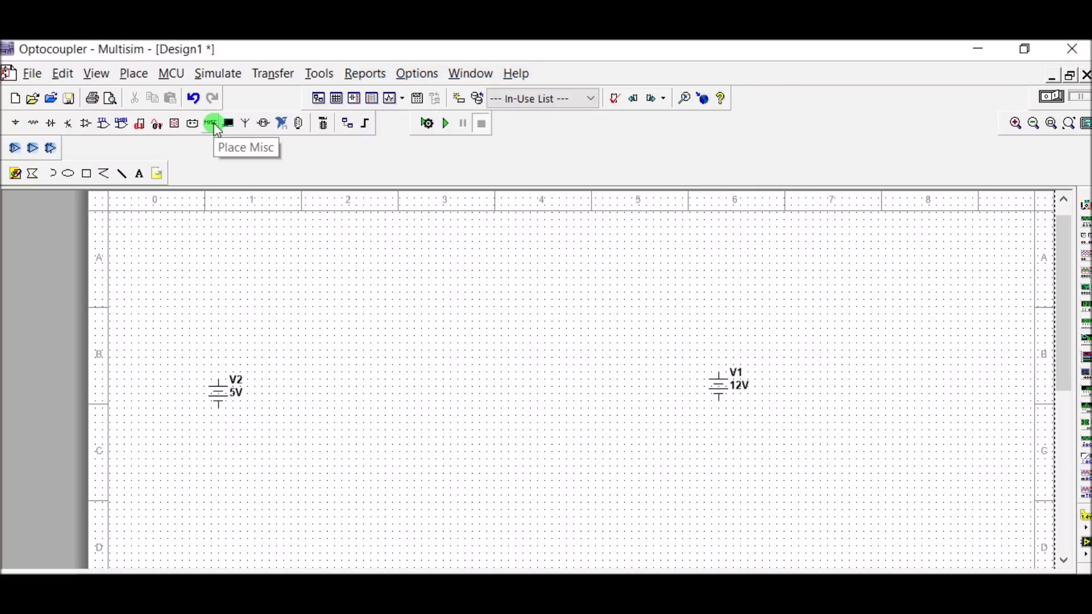
# Step: Place an optocoupler between the two DC sources and an SPST switch above the 5 V source
pyautogui.click(212, 124)
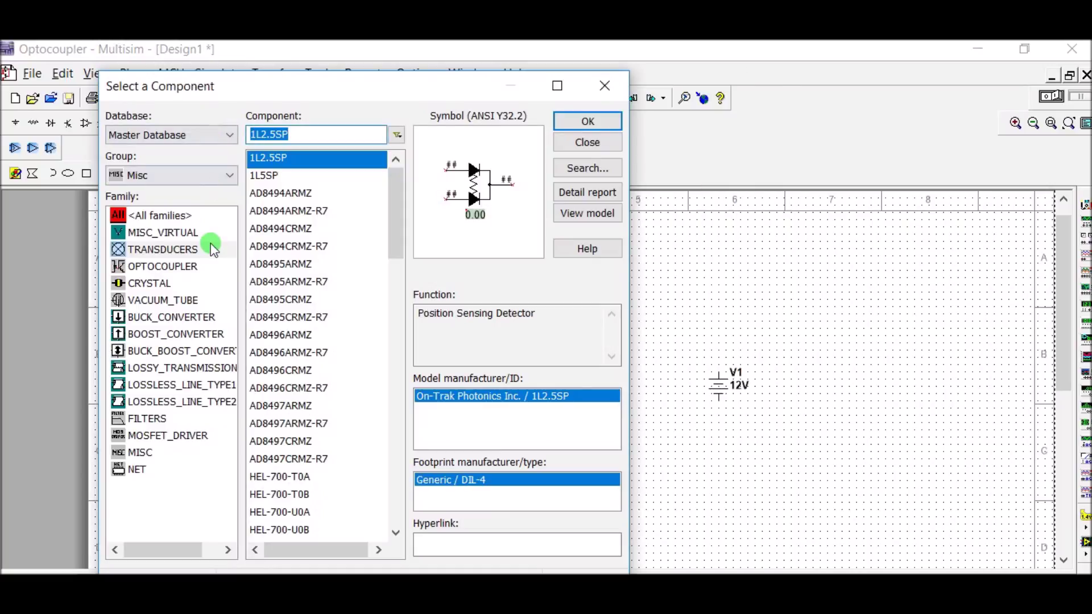
pyautogui.click(175, 266)
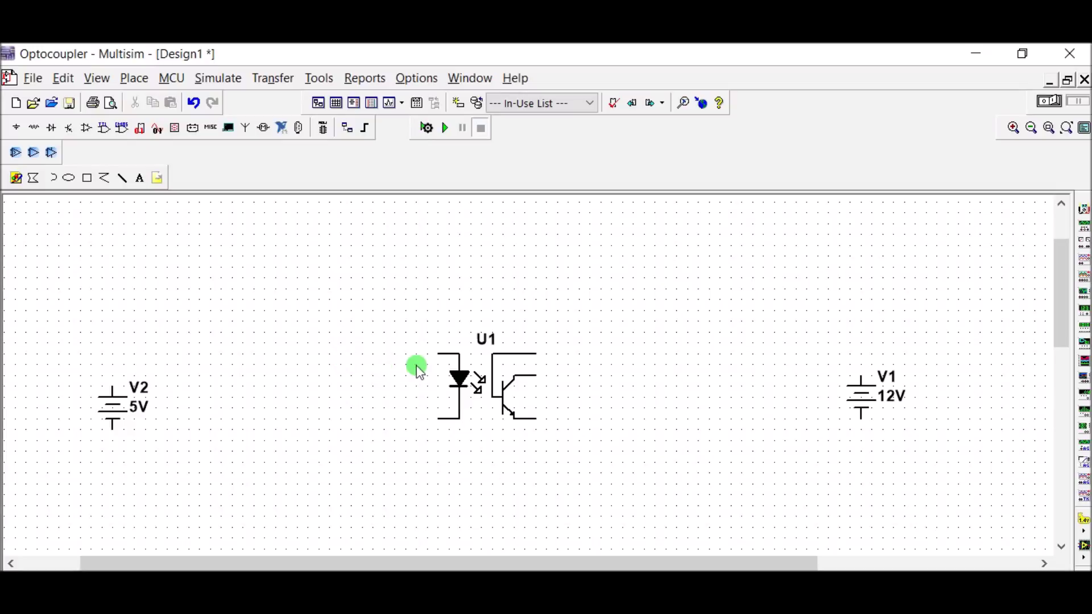
pyautogui.click(33, 127)
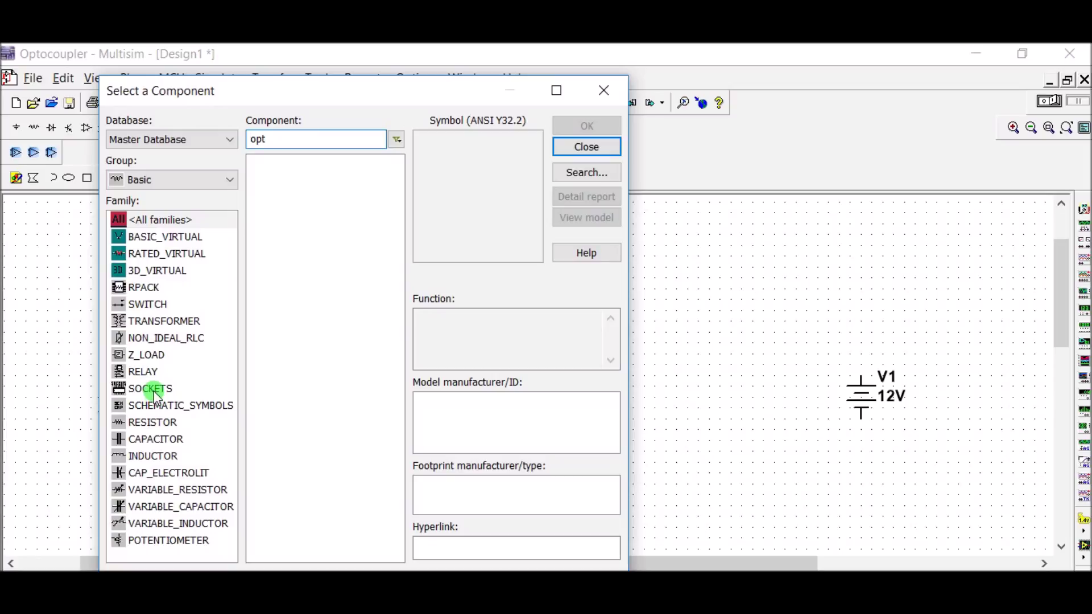
pyautogui.click(162, 306)
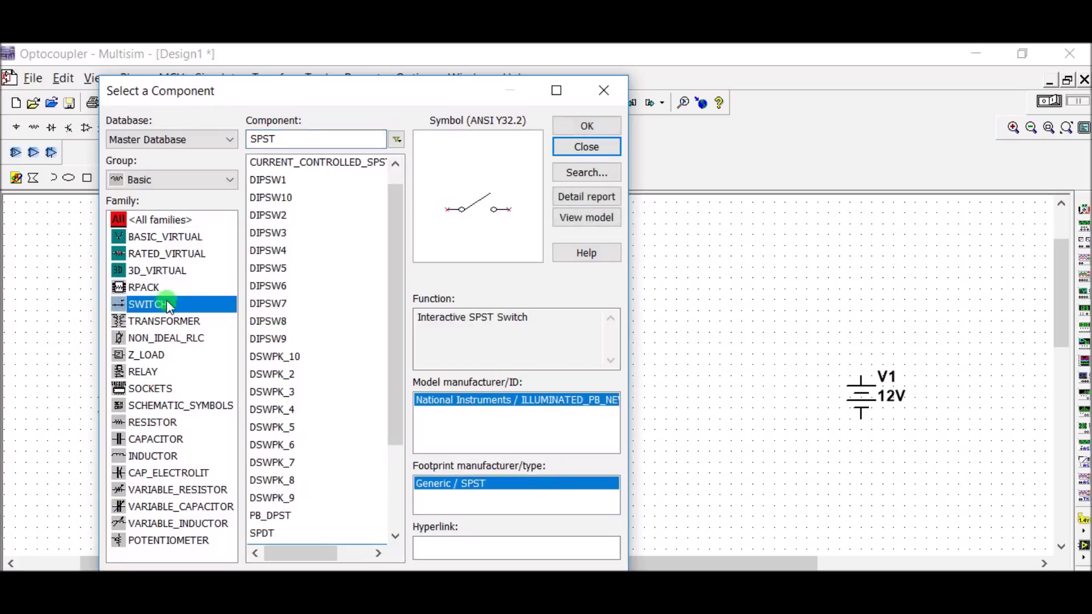
pyautogui.click(586, 125)
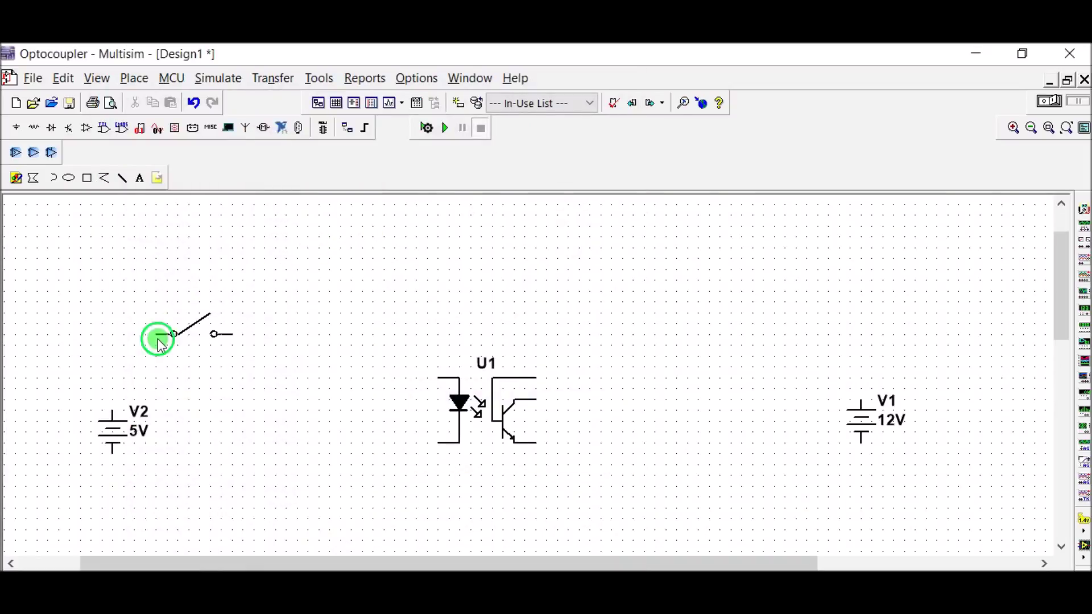
pyautogui.click(158, 339)
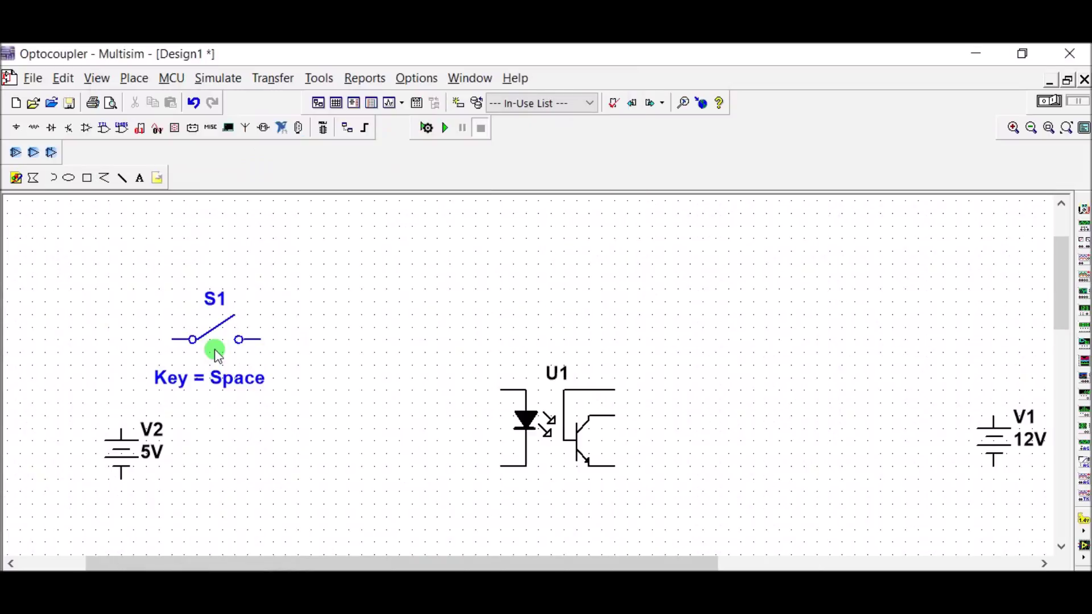
# Step: Hide the value text of switch S1 through its component-specific visibility settings
pyautogui.doubleClick(216, 350)
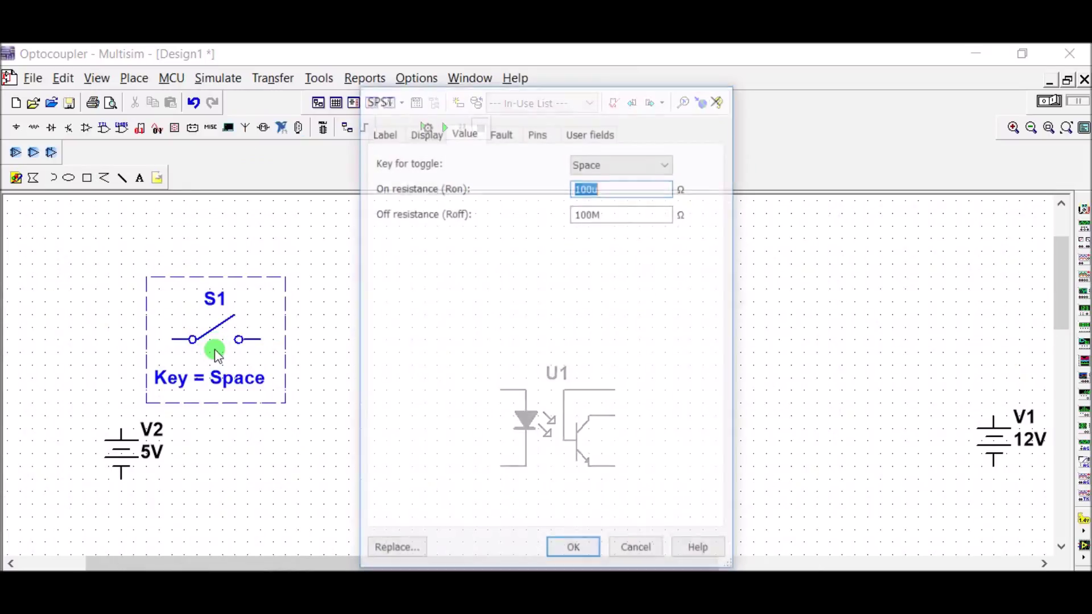
pyautogui.click(428, 135)
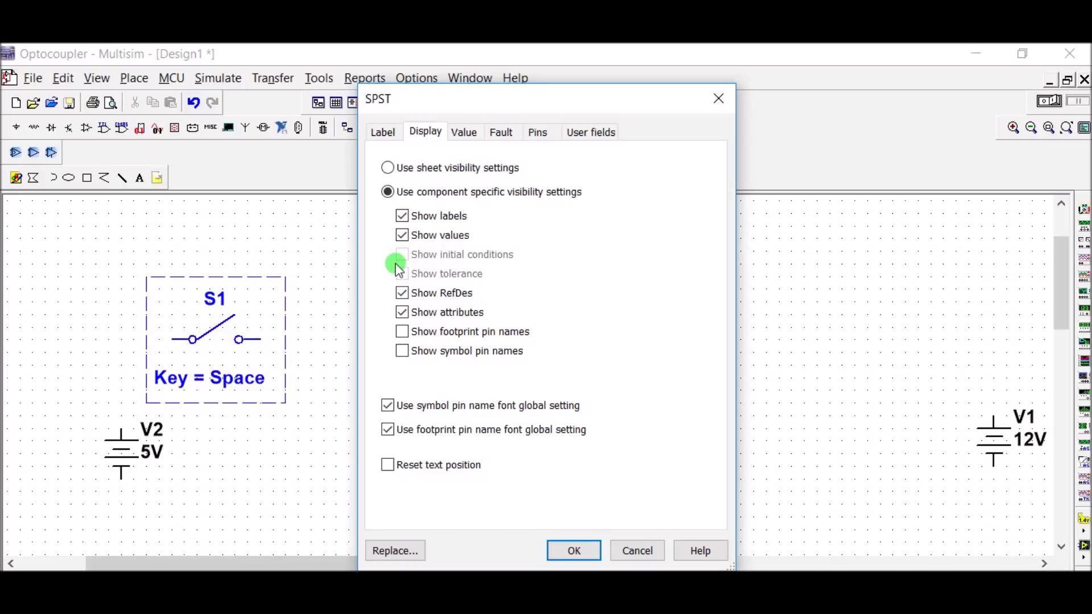
pyautogui.click(405, 235)
pyautogui.click(573, 550)
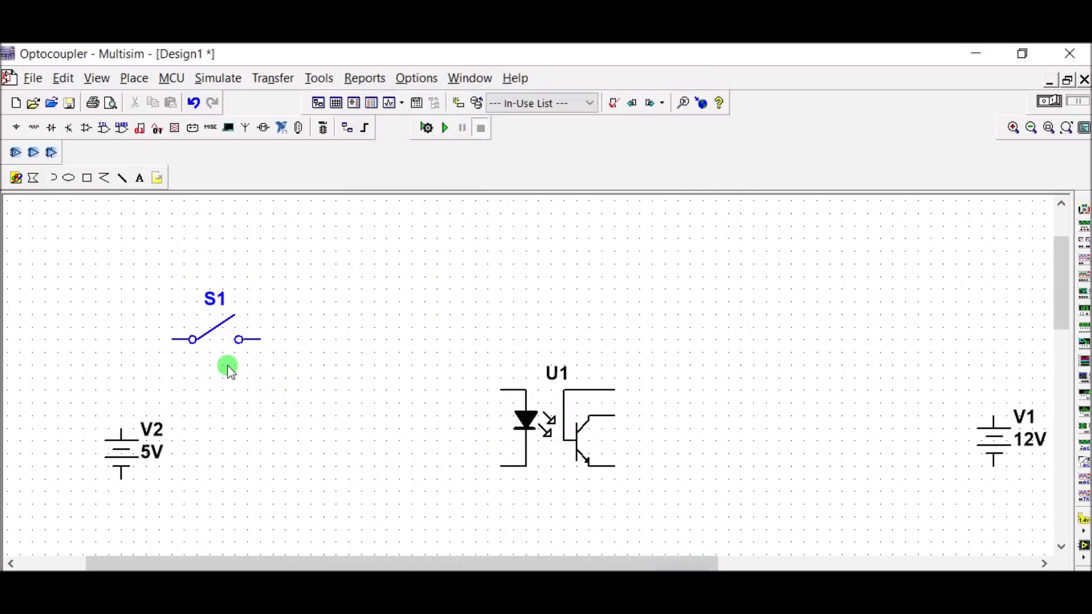
# Step: Place two LED_red diodes, one on the optocoupler's input side beside the switch and one on its output side
pyautogui.scroll(-2, 97, 205)
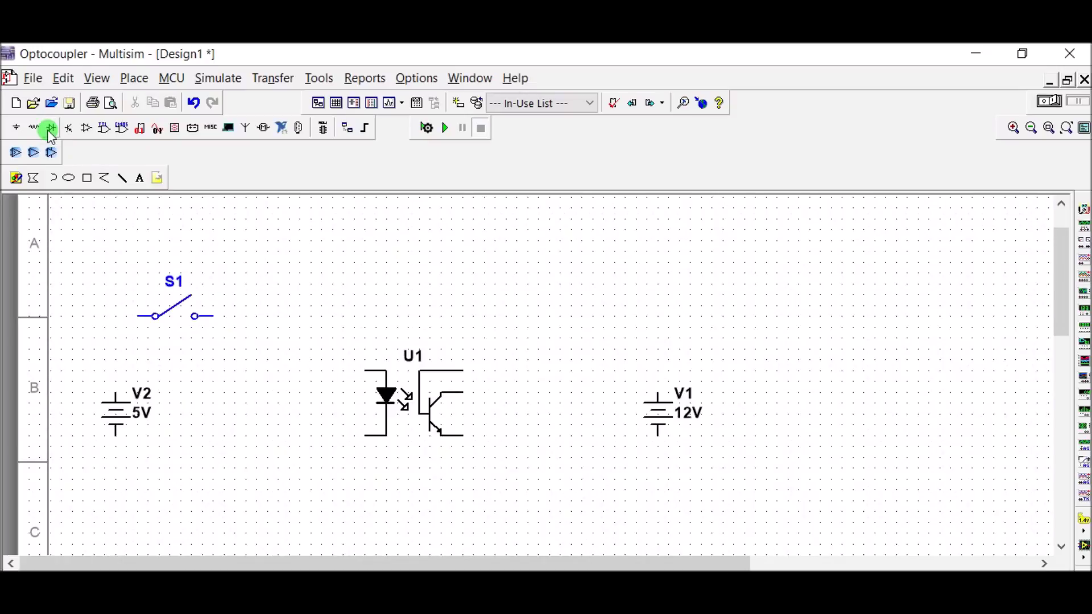
pyautogui.click(50, 130)
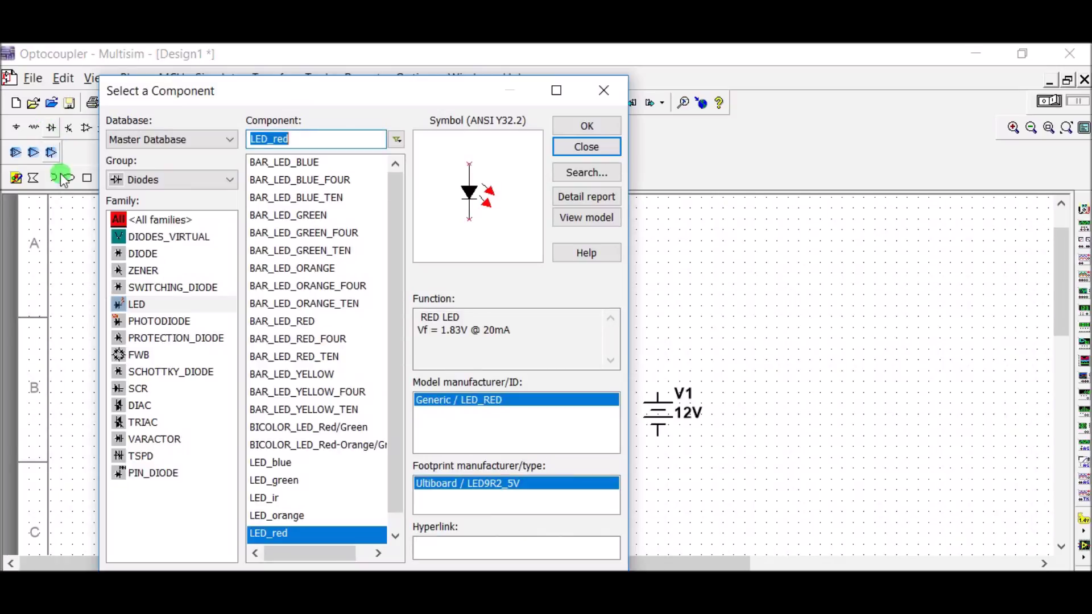
pyautogui.click(140, 305)
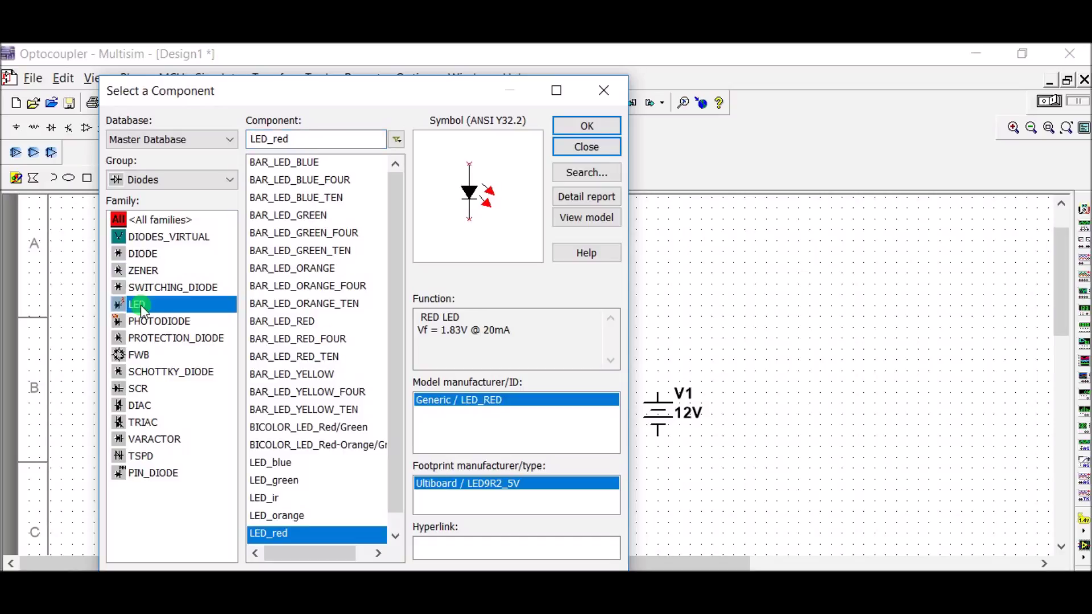
pyautogui.click(588, 124)
pyautogui.click(278, 339)
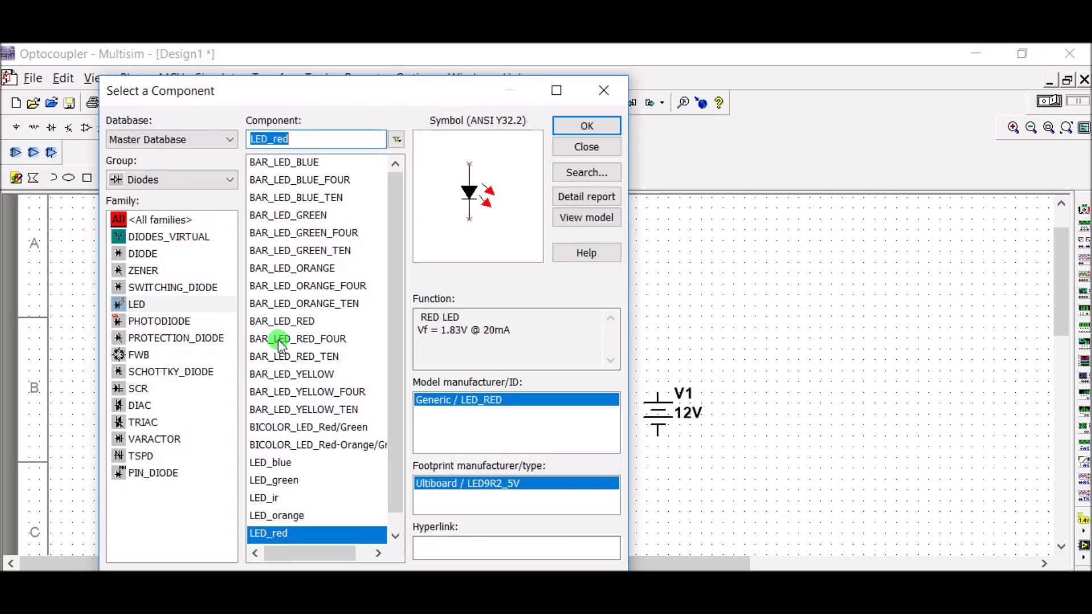
pyautogui.click(587, 146)
pyautogui.click(568, 344)
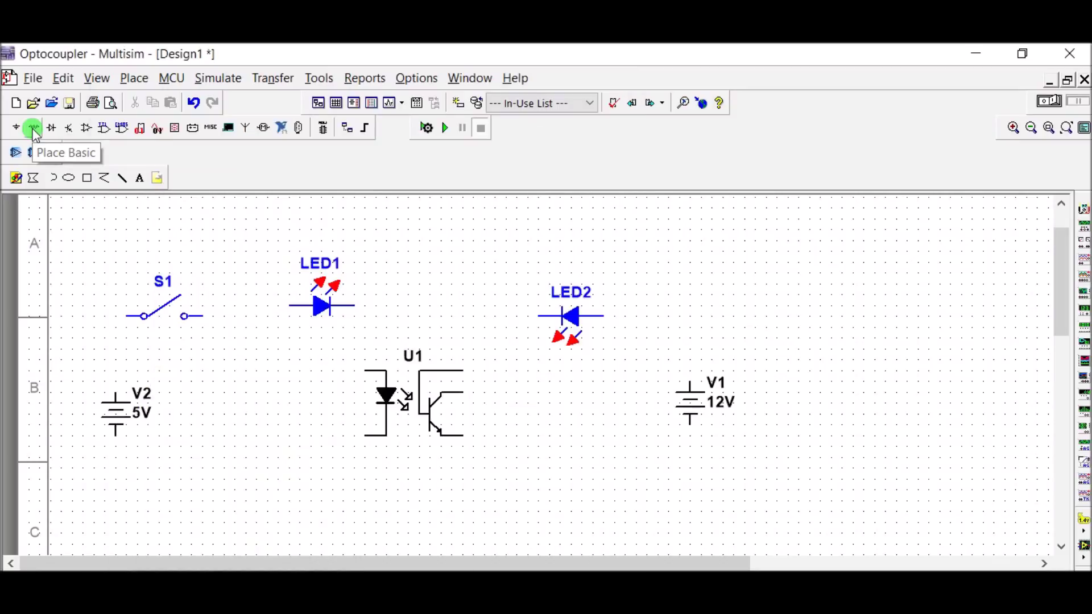
# Step: Place two 1 kΩ resistors, one between switch S1 and LED1 and one beside LED2 on the 12 V side
pyautogui.click(33, 129)
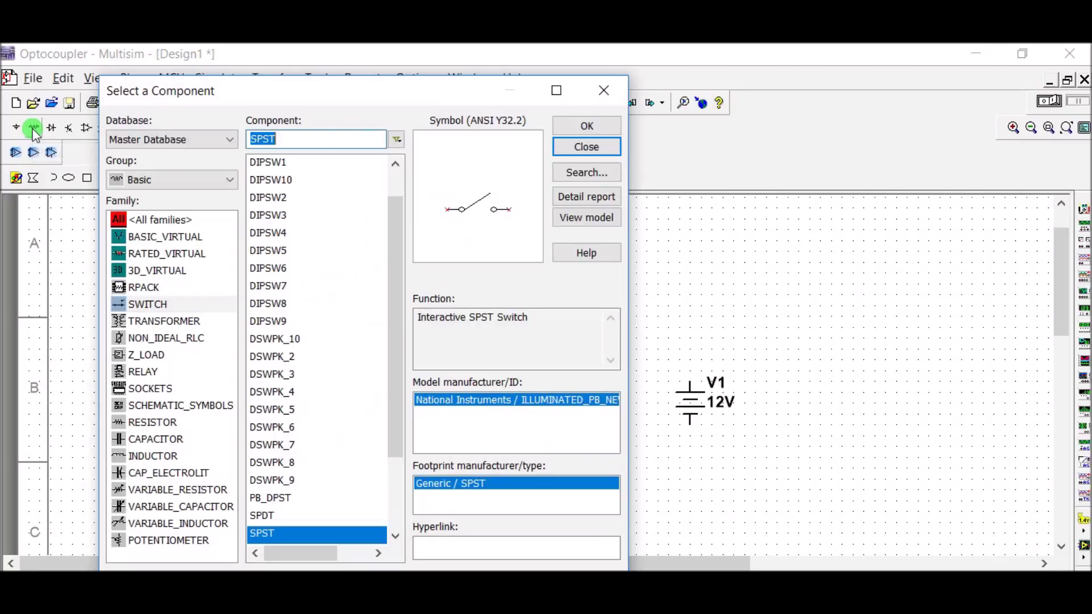
pyautogui.click(170, 426)
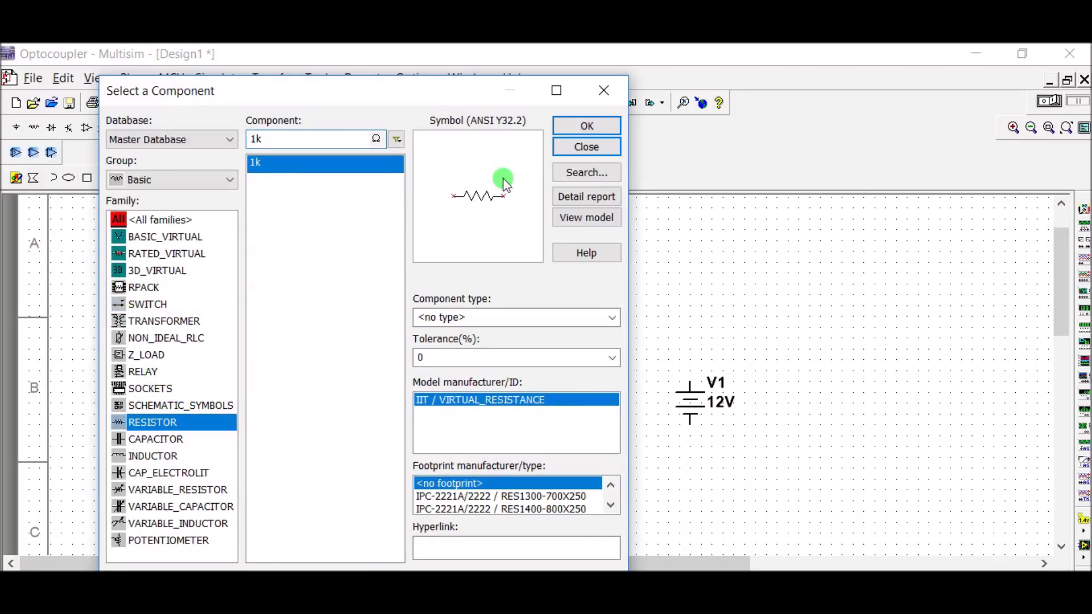
pyautogui.click(578, 128)
pyautogui.press('Escape')
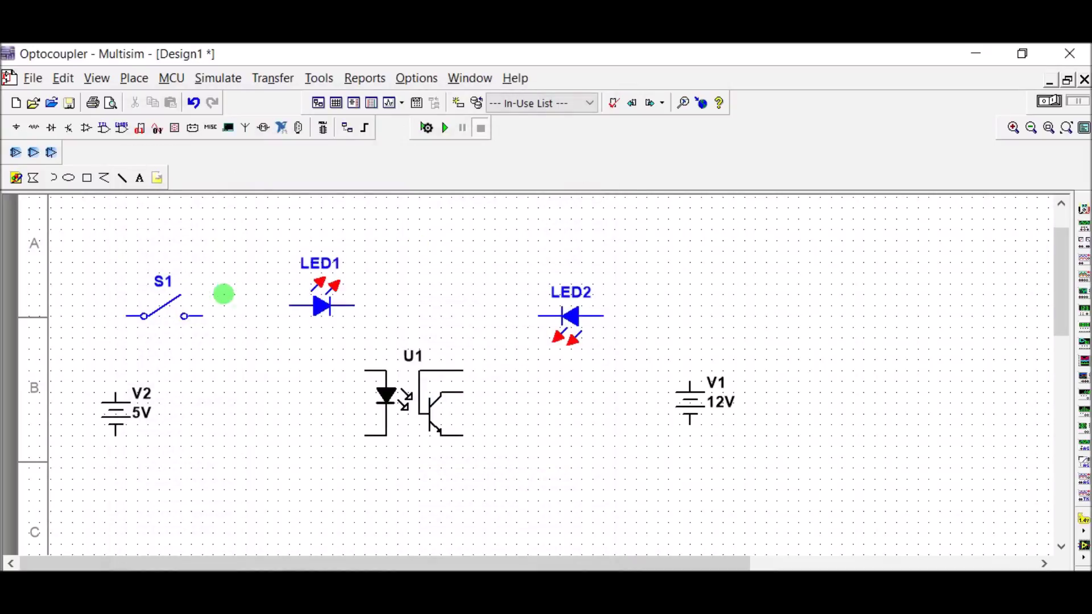
pyautogui.click(582, 130)
pyautogui.click(628, 320)
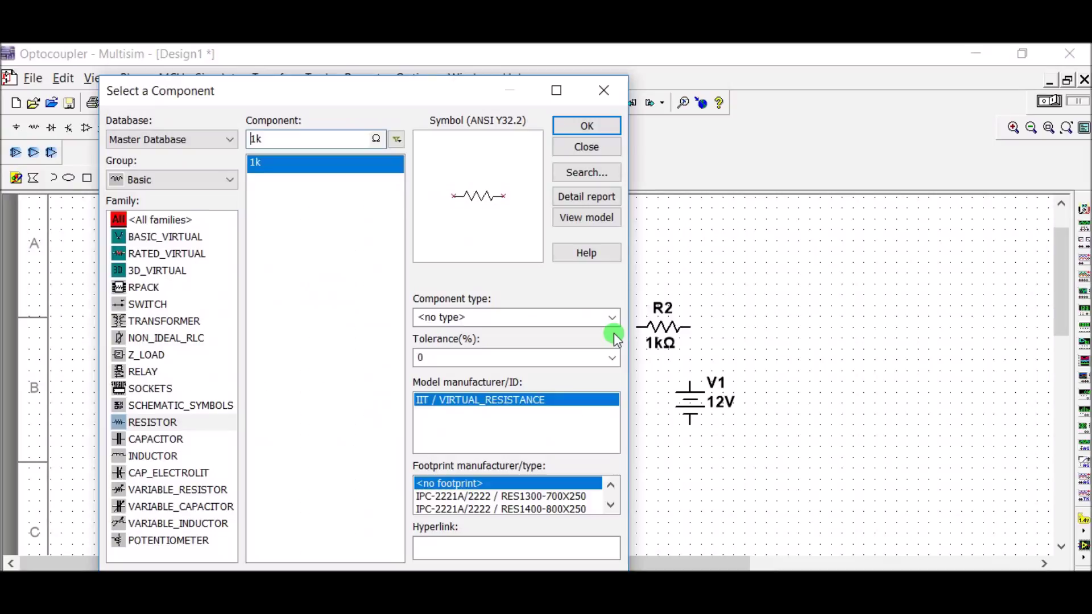
pyautogui.press('Escape')
# Step: Set resistor R1 to 100 Ω and resistor R2 to 550 Ω
pyautogui.doubleClick(209, 327)
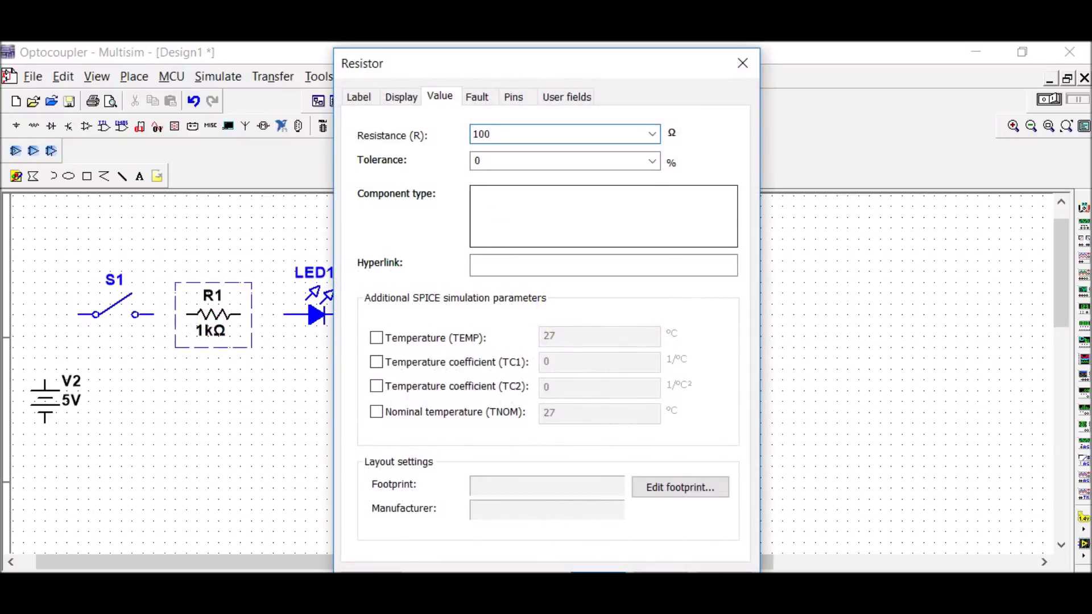
pyautogui.write('100')
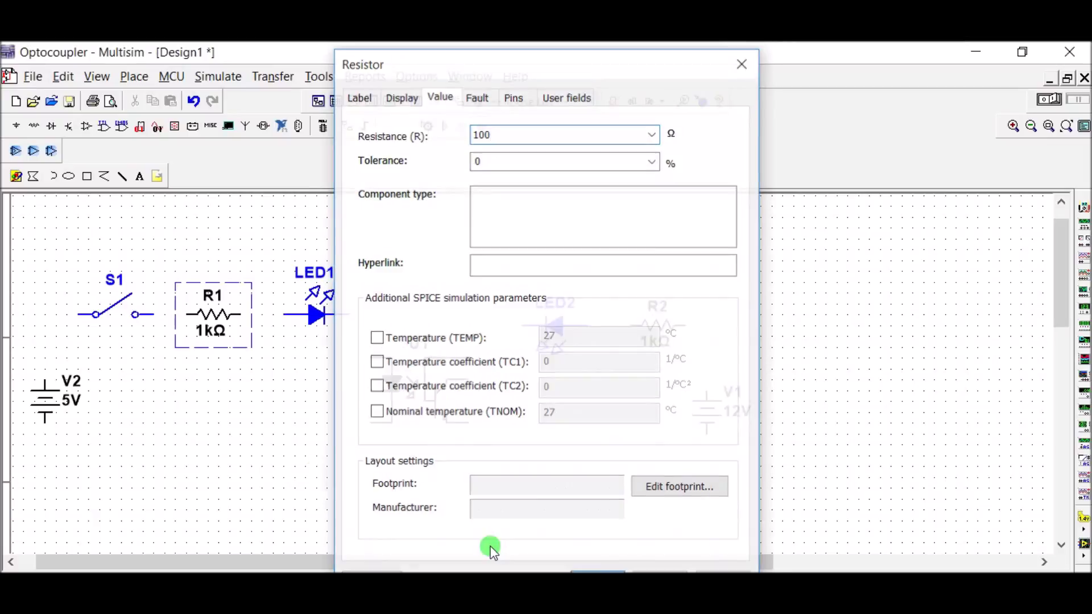
pyautogui.click(489, 548)
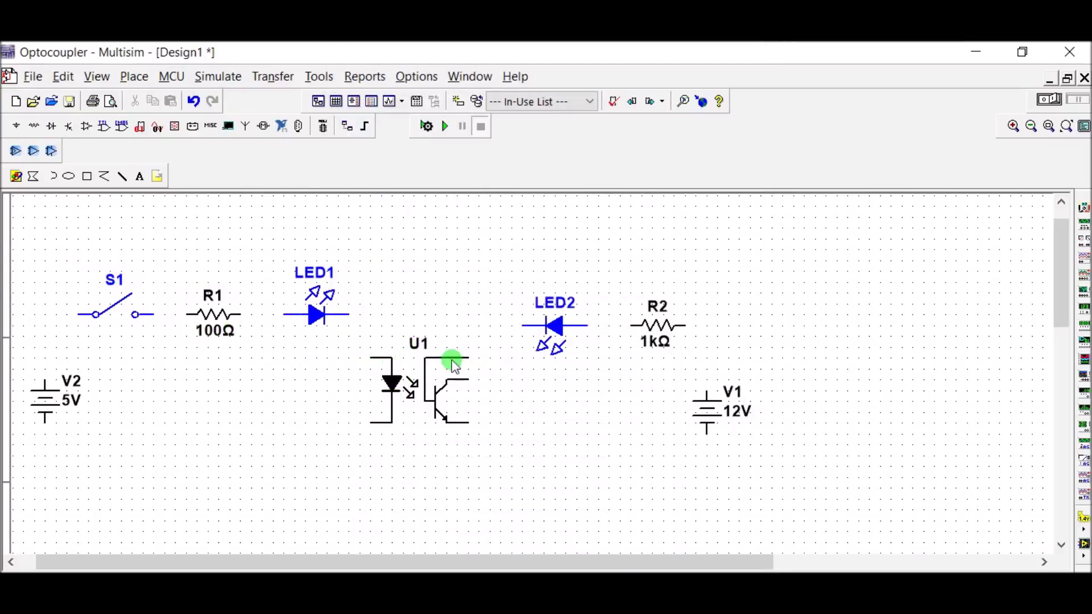
pyautogui.doubleClick(654, 340)
pyautogui.press('BackSpace')
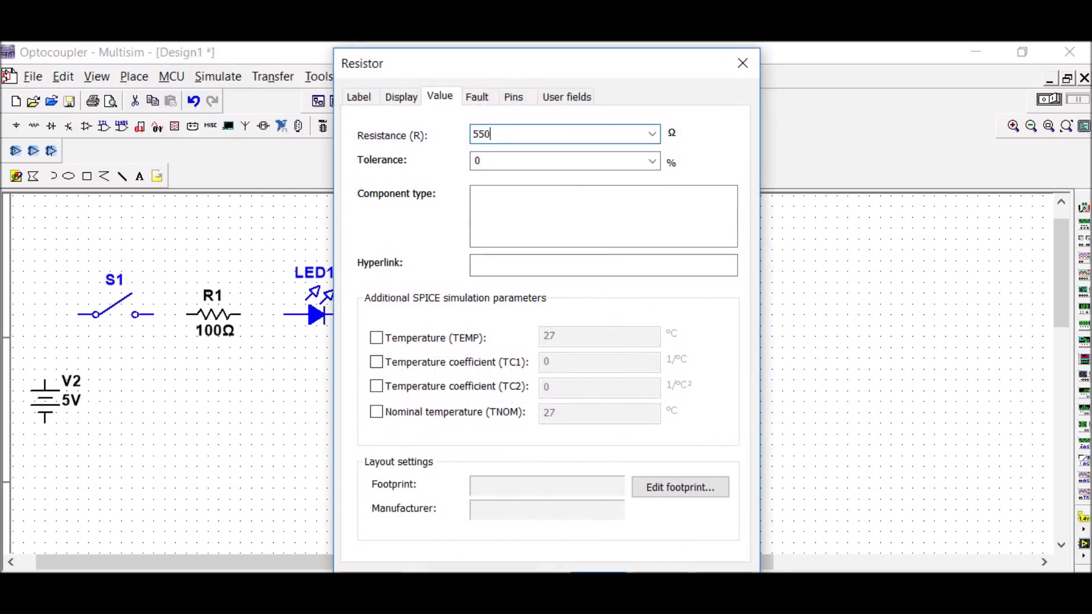
pyautogui.press('Return')
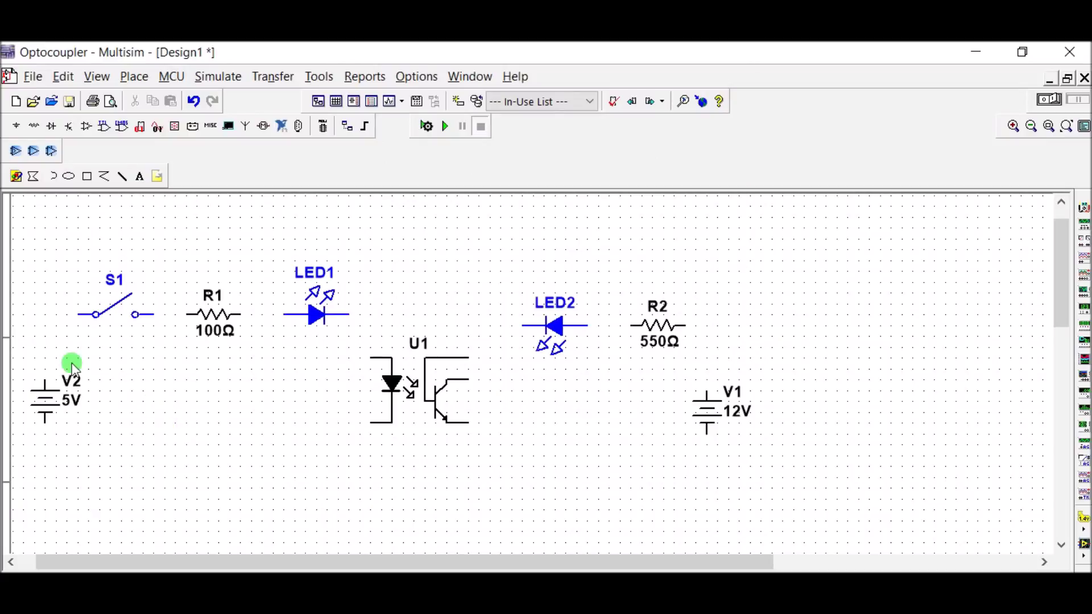
# Step: Wire the positive terminal of V2 to switch S1 and the other side of S1 to R1
pyautogui.click(45, 377)
pyautogui.click(77, 314)
pyautogui.click(152, 312)
pyautogui.click(161, 378)
pyautogui.click(153, 315)
pyautogui.click(185, 313)
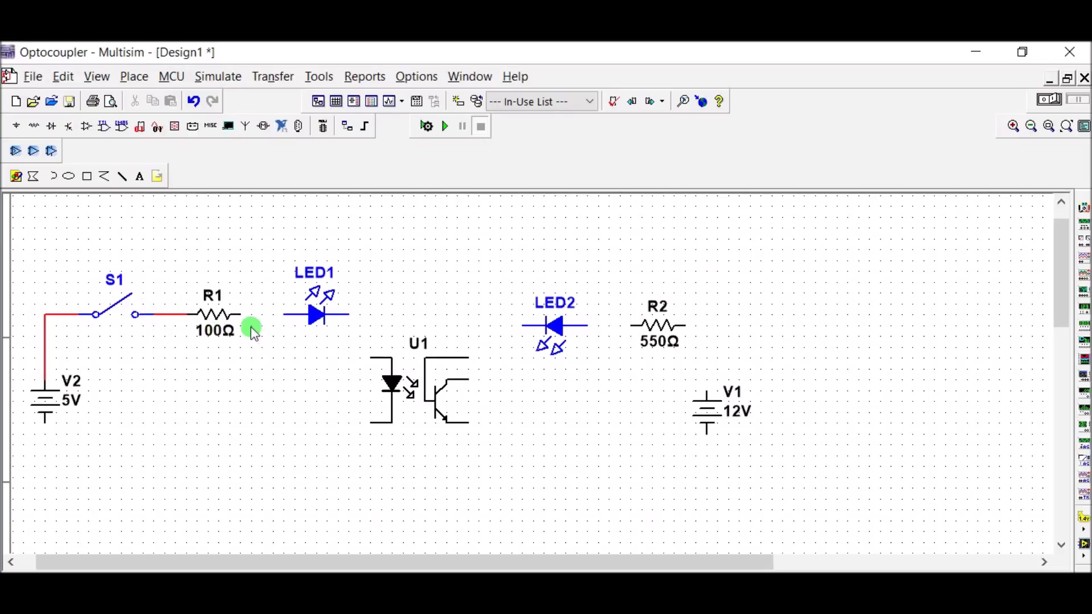
# Step: Wire R1 through LED1 to the optocoupler's input anode and return its cathode to the negative terminal of V2
pyautogui.click(241, 314)
pyautogui.click(284, 314)
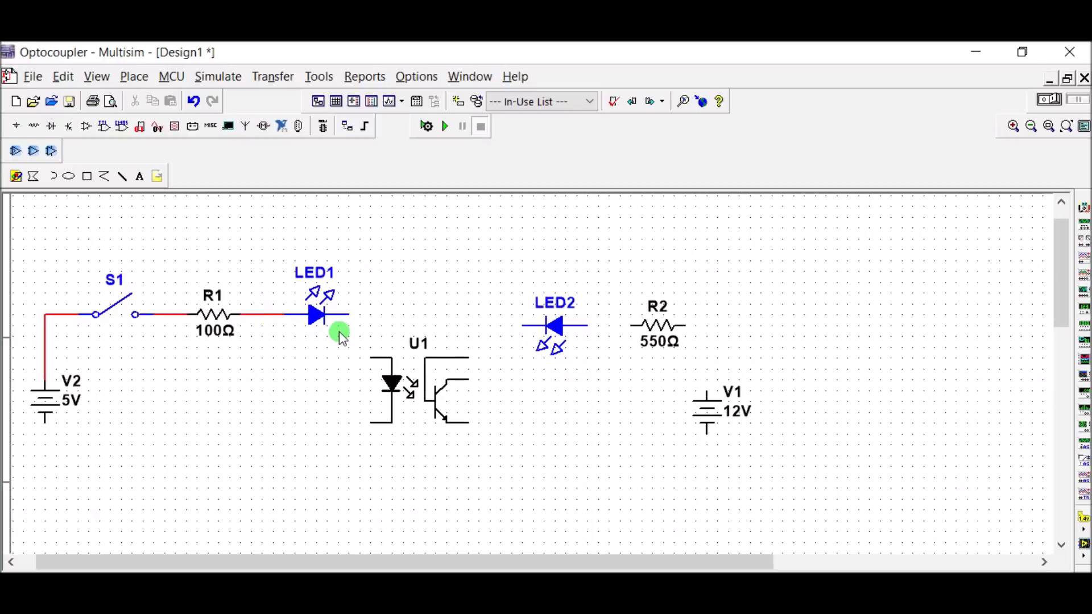
pyautogui.click(349, 314)
pyautogui.click(372, 357)
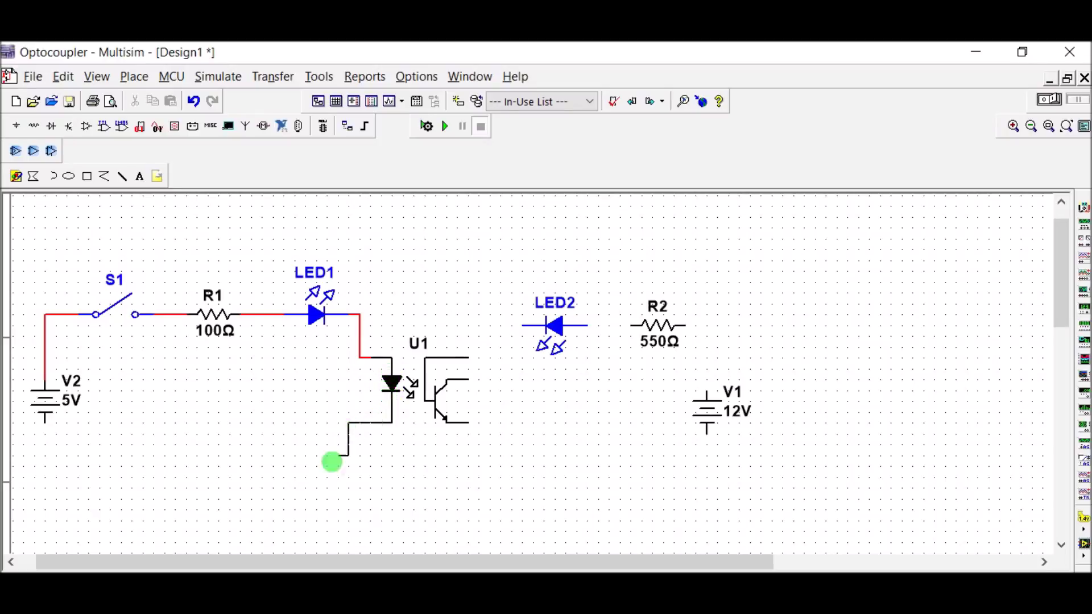
pyautogui.click(45, 422)
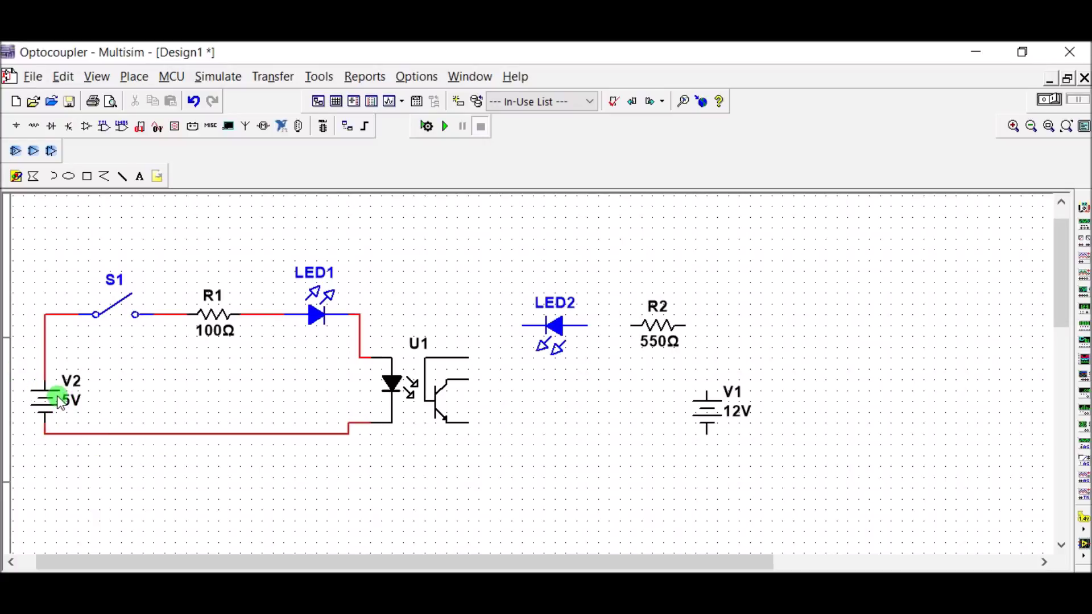
# Step: Wire the positive terminal of V1 through R2 and LED2 to the optocoupler's collector pin
pyautogui.click(708, 389)
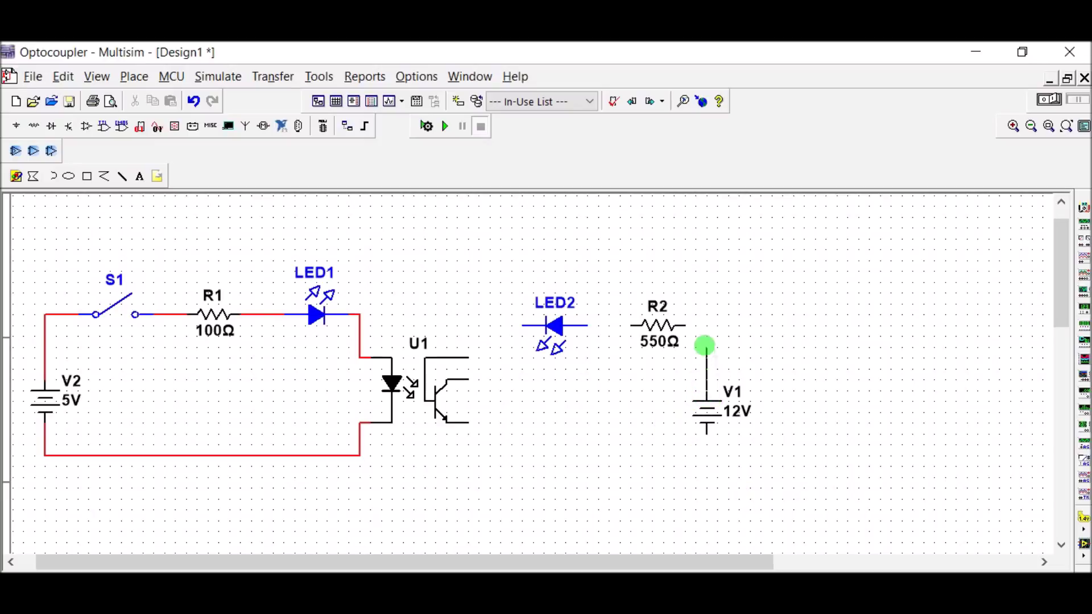
pyautogui.click(687, 326)
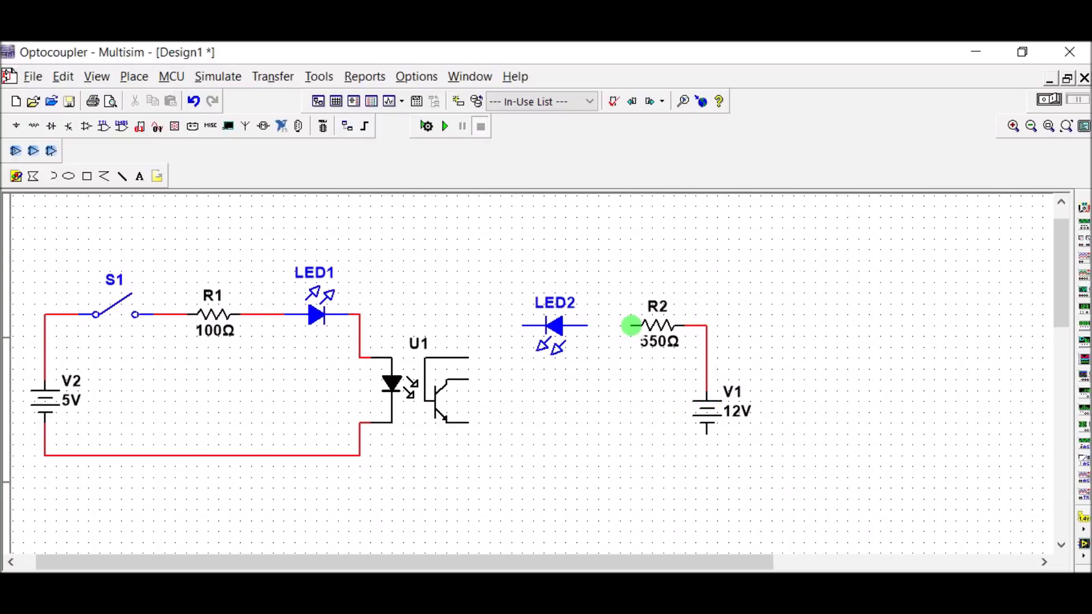
pyautogui.click(588, 324)
pyautogui.click(631, 325)
pyautogui.click(529, 327)
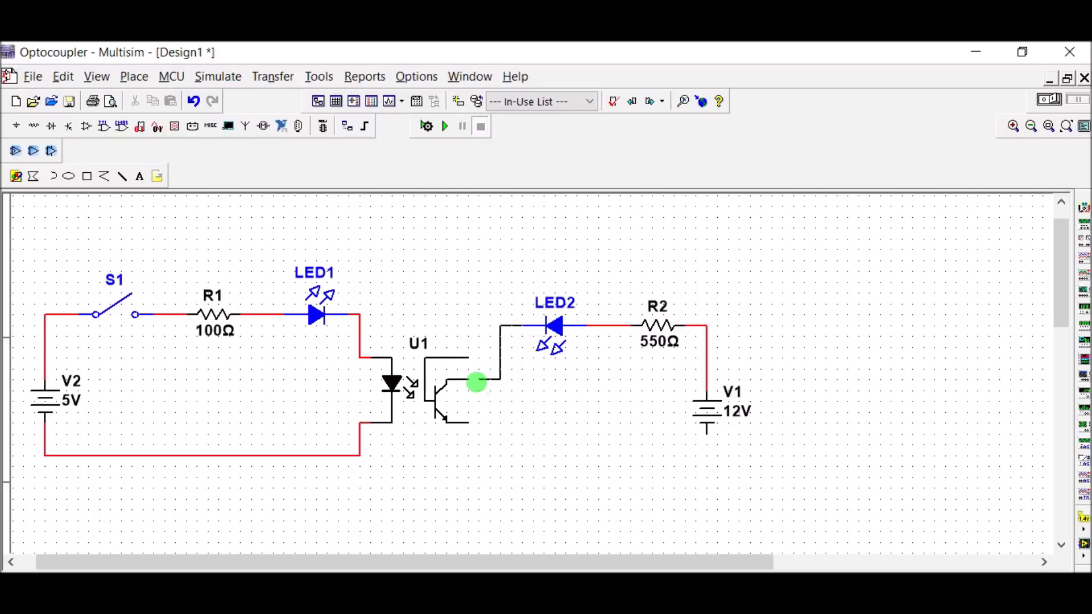
pyautogui.click(469, 380)
# Step: Wire the negative terminal of V1 to the optocoupler's emitter pin with a route below the components
pyautogui.click(705, 433)
pyautogui.click(485, 477)
pyautogui.click(470, 424)
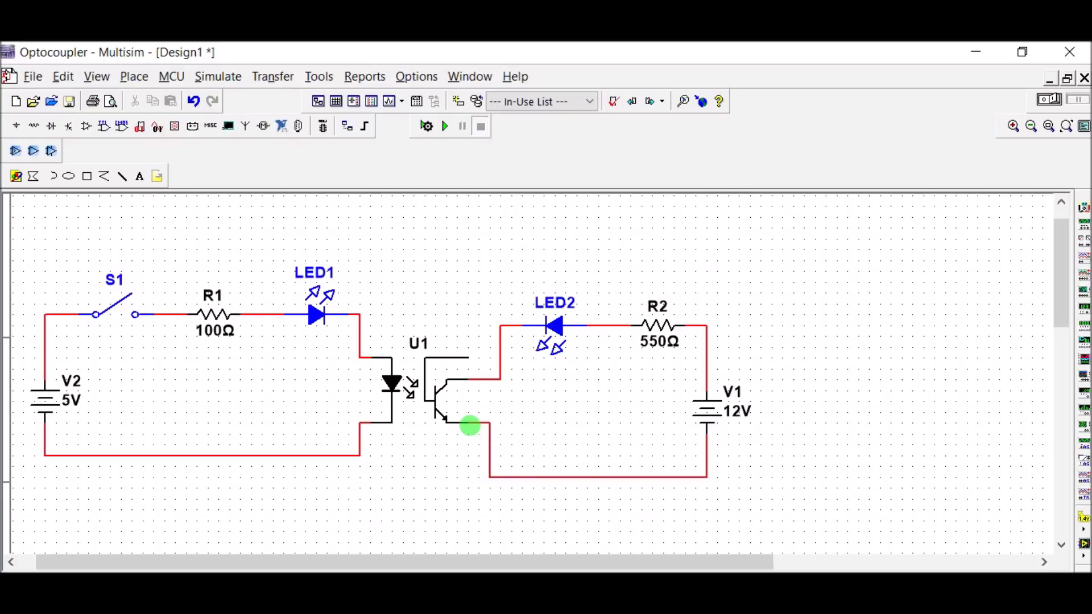
# Step: Place a GROUND symbol on the bottom wire of the 5 V circuit and another on that of the 12 V circuit
pyautogui.click(16, 126)
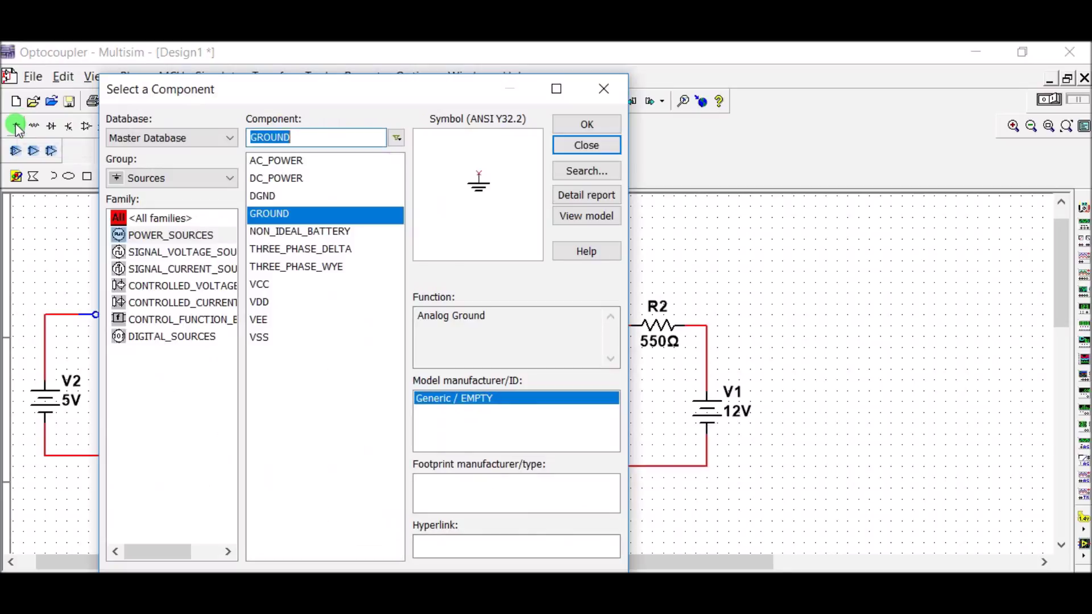
pyautogui.click(162, 237)
pyautogui.click(586, 124)
pyautogui.click(84, 460)
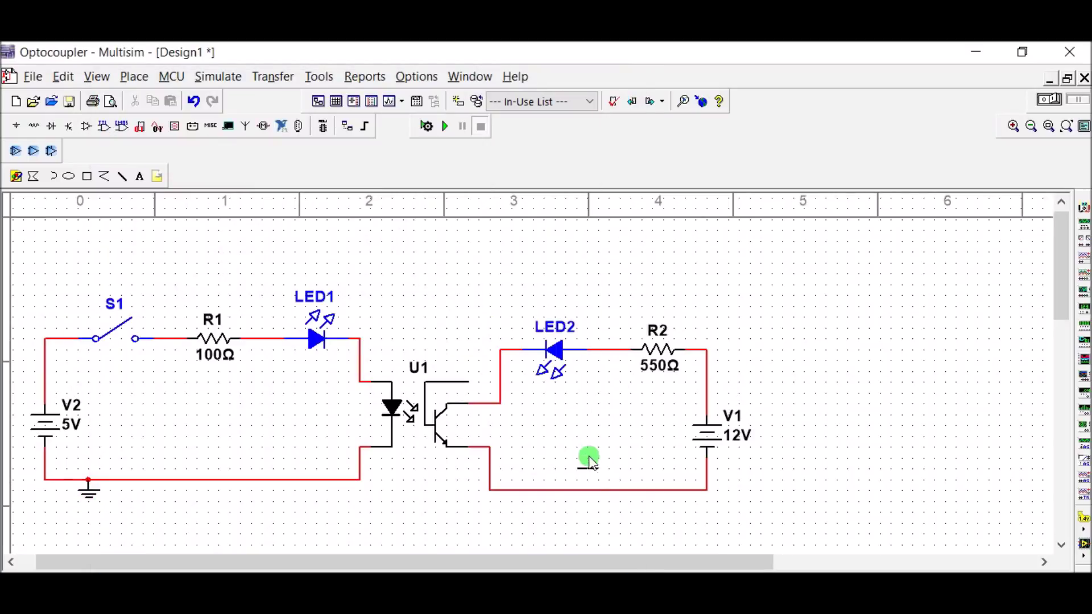
pyautogui.click(587, 490)
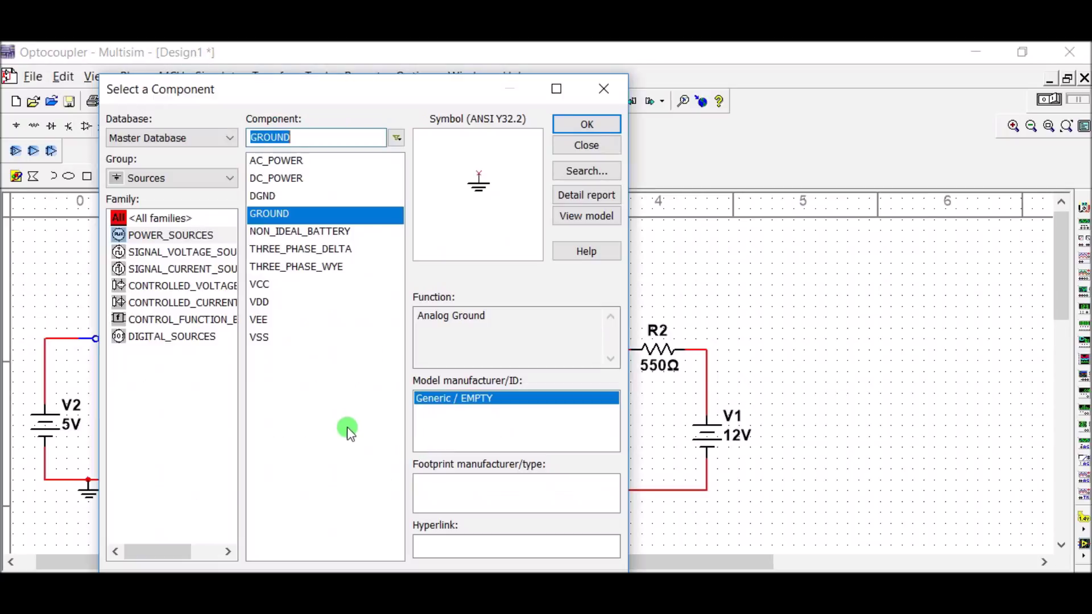
pyautogui.click(586, 145)
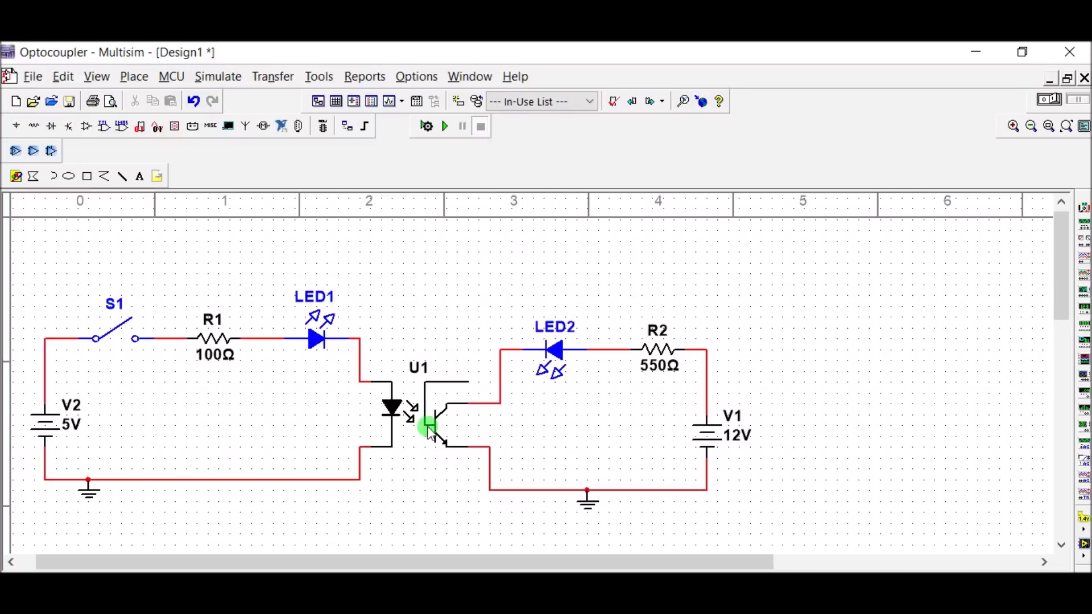
# Step: Run the simulation and toggle switch S1 closed and open several times to check how LED1 and LED2 respond
pyautogui.hscroll(-1, 476, 396)
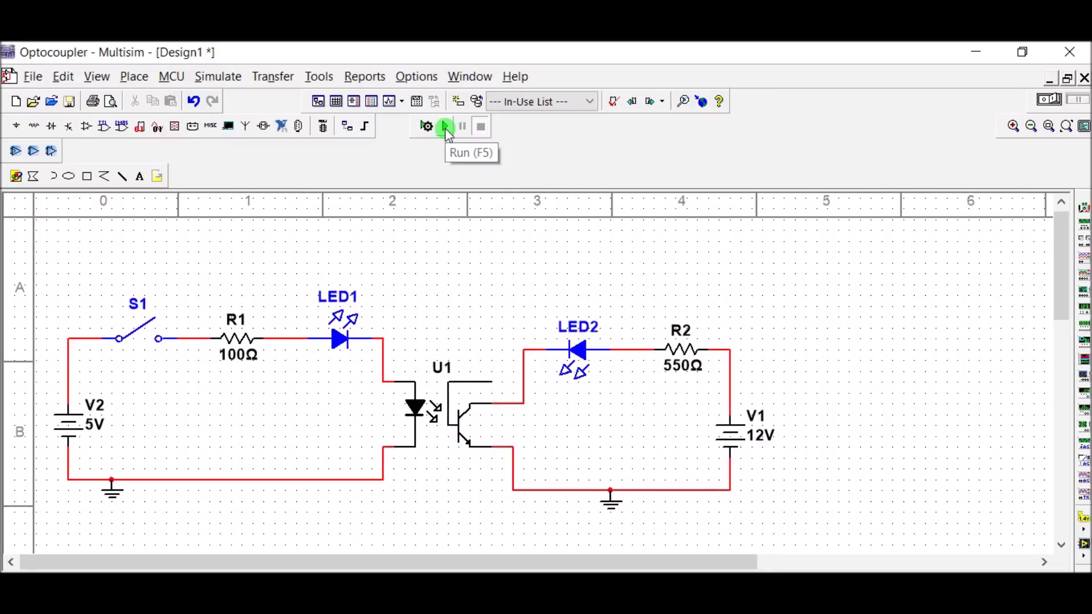
pyautogui.click(445, 127)
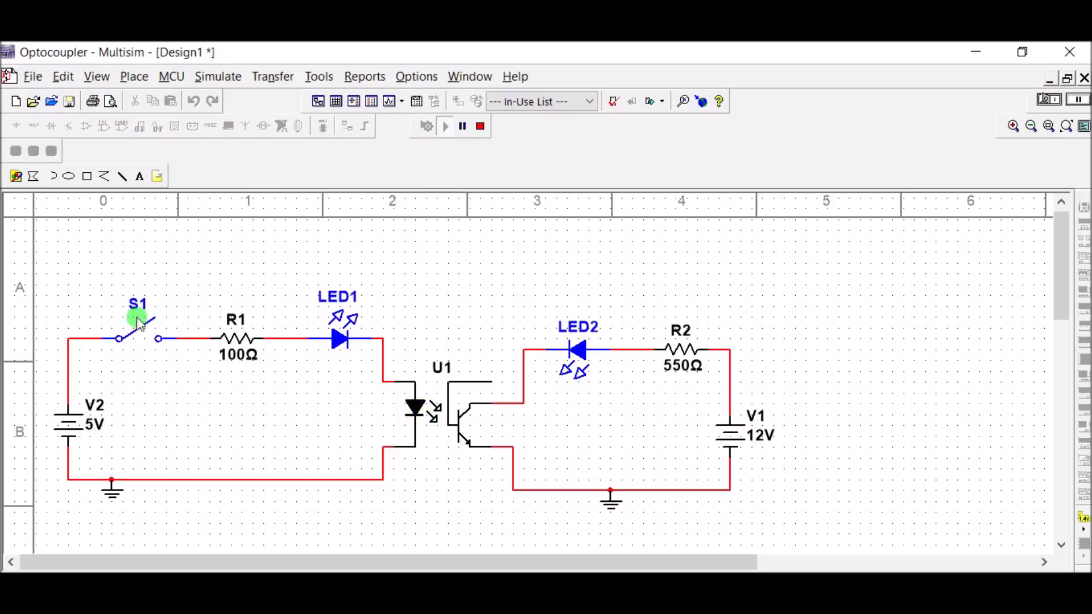
pyautogui.click(121, 339)
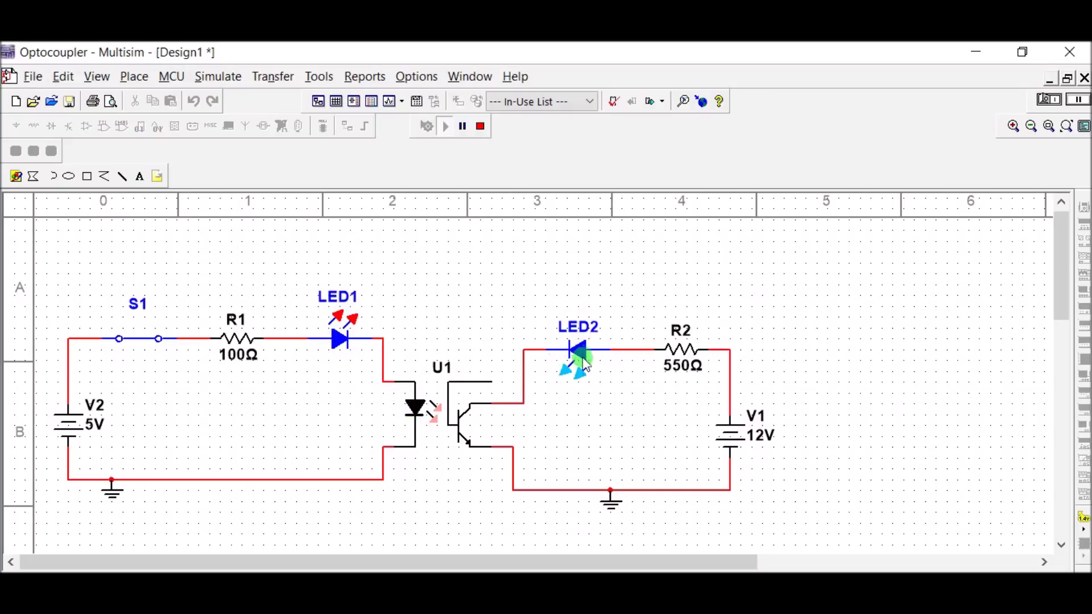
pyautogui.click(154, 339)
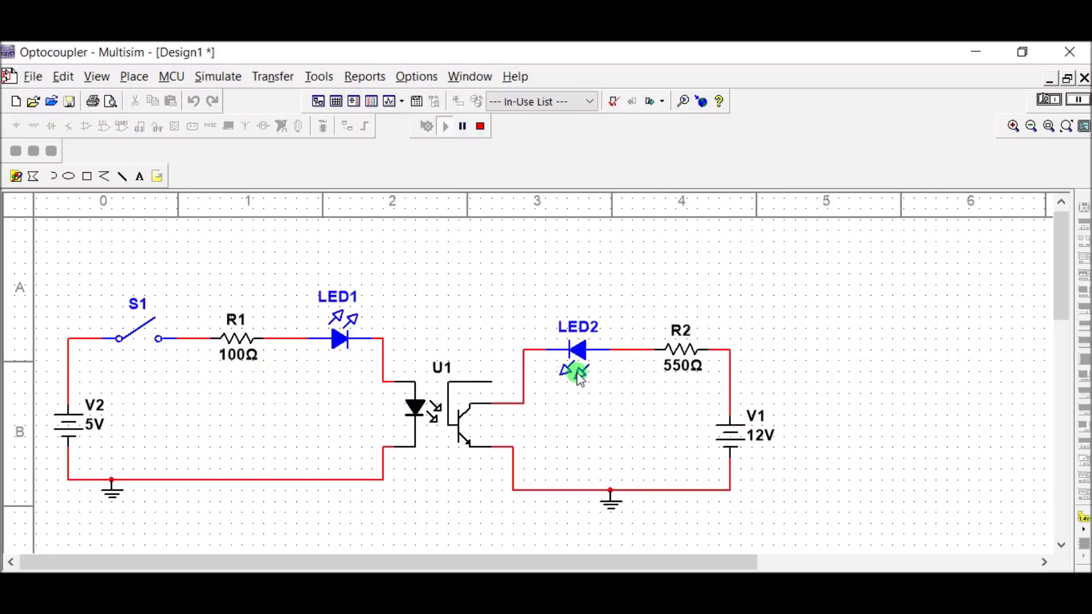
pyautogui.press('space')
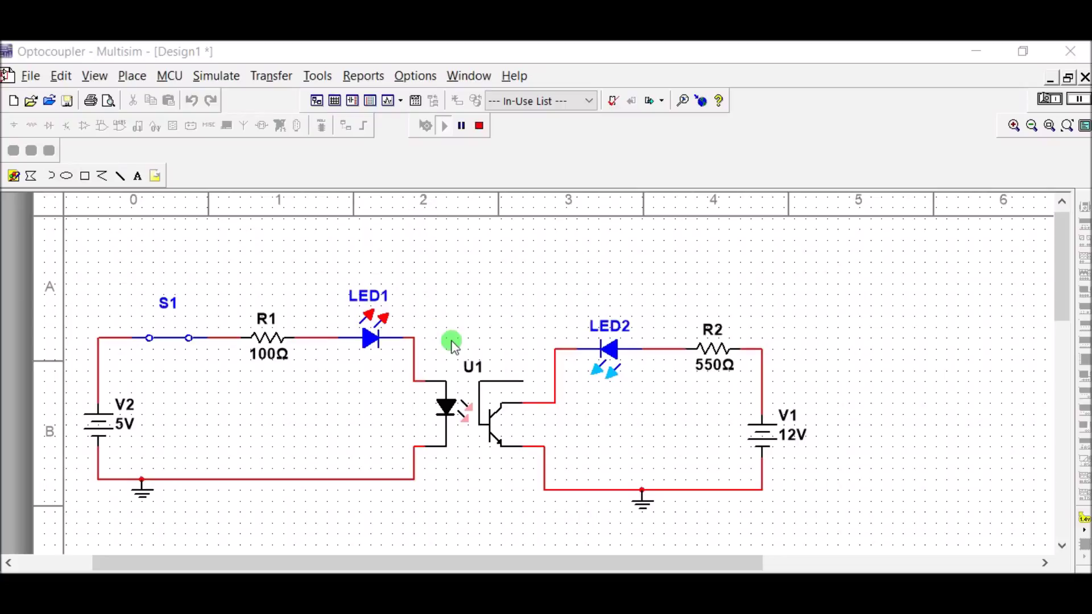
pyautogui.click(162, 335)
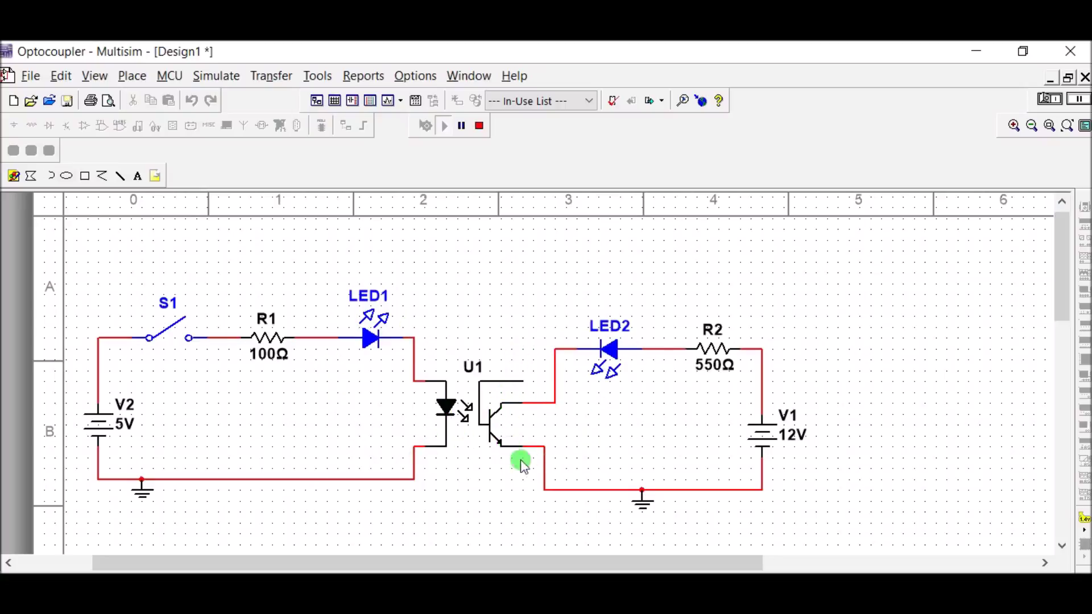
pyautogui.click(176, 334)
pyautogui.click(177, 335)
pyautogui.click(176, 332)
pyautogui.click(176, 332)
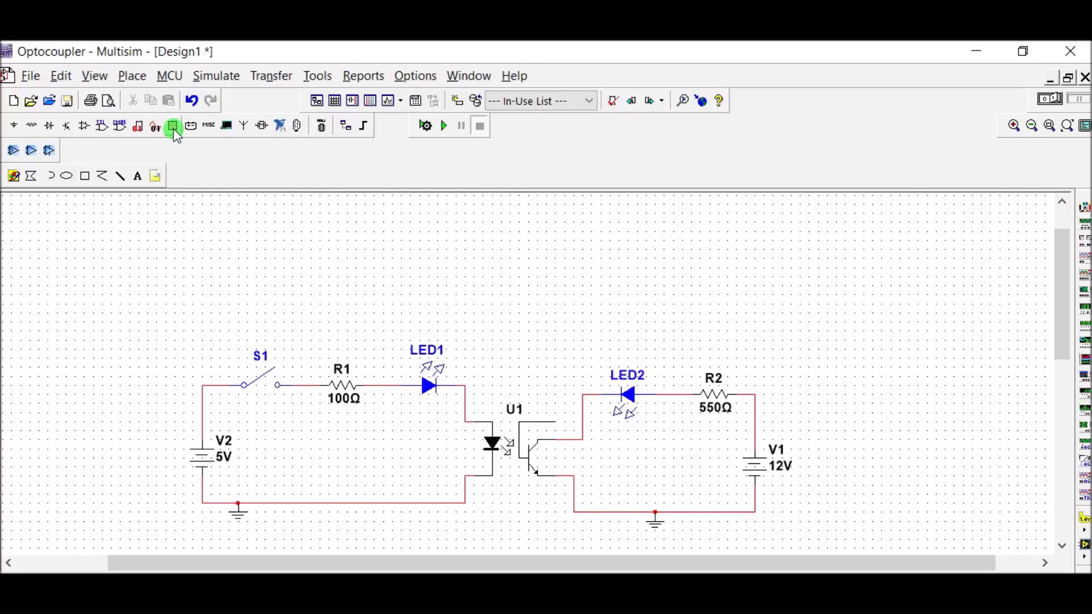
# Step: Place two VOLTMETER_H indicators, one above R1 and LED1 and one above LED2 and R2
pyautogui.click(173, 128)
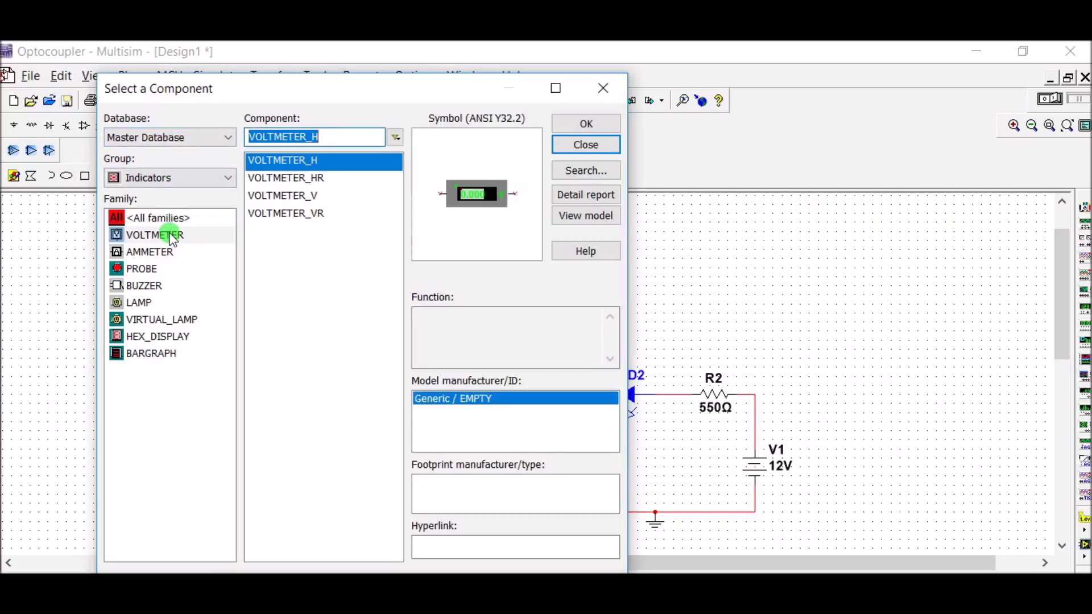
pyautogui.click(171, 238)
pyautogui.click(585, 124)
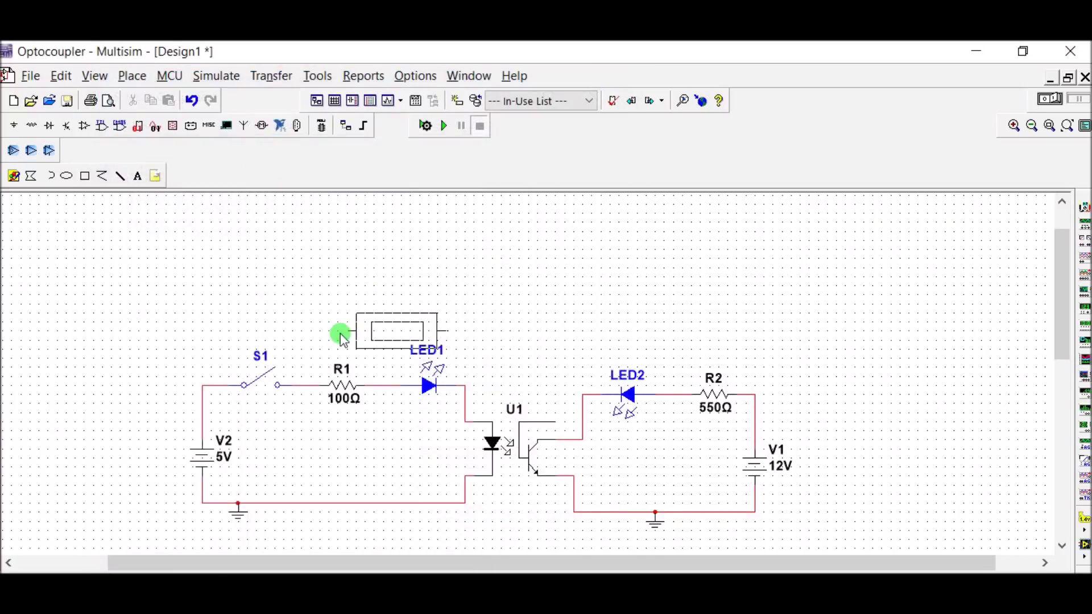
pyautogui.click(312, 305)
pyautogui.click(580, 124)
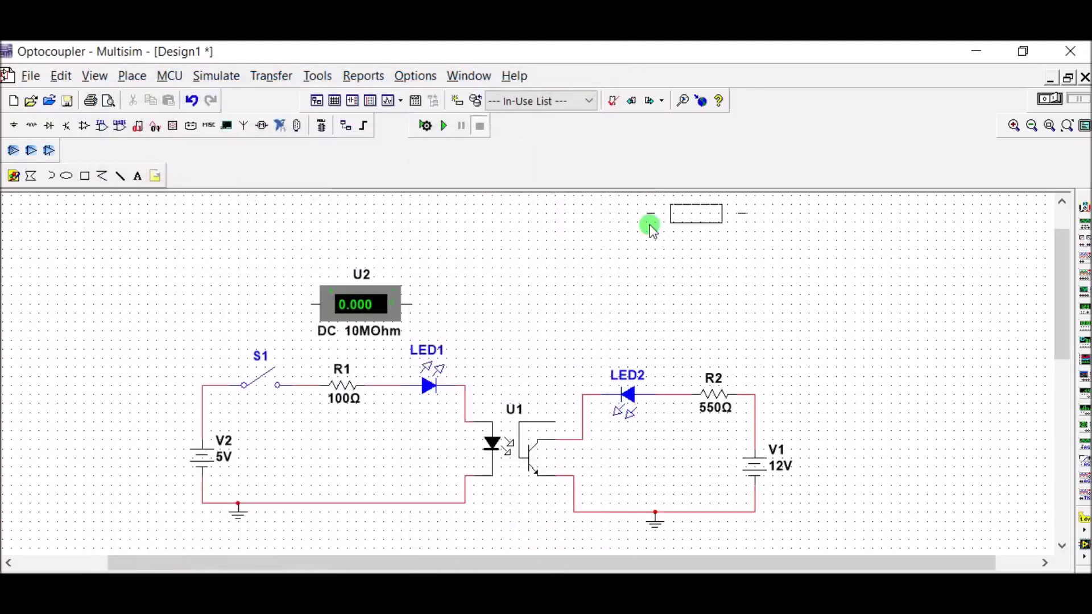
pyautogui.click(641, 306)
pyautogui.press('Escape')
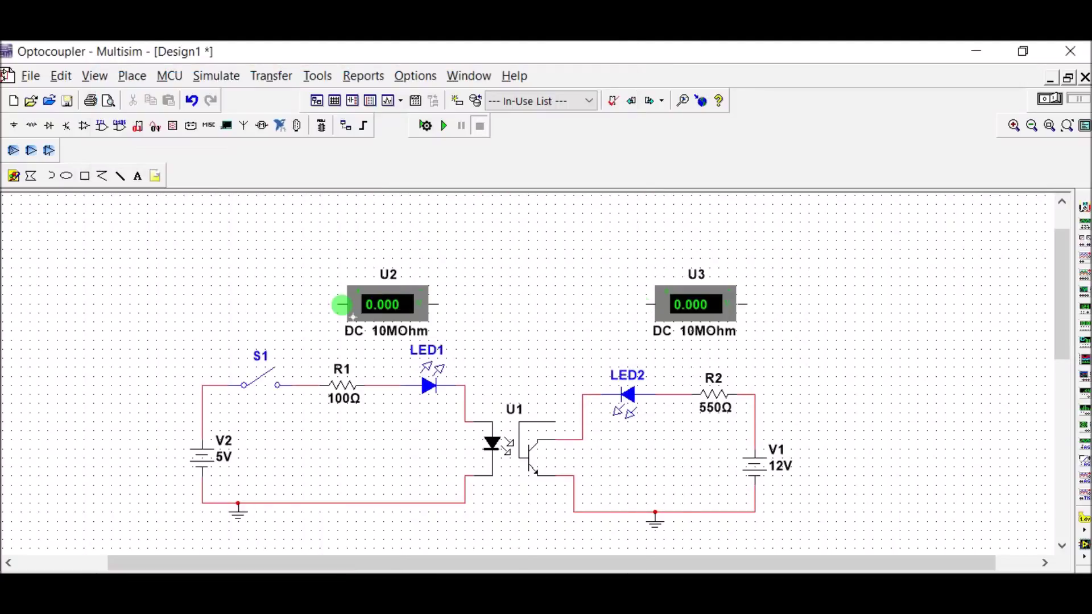
# Step: Wire voltmeter U2 across the series pair of R1 and LED1
pyautogui.click(306, 384)
pyautogui.click(347, 305)
pyautogui.click(427, 309)
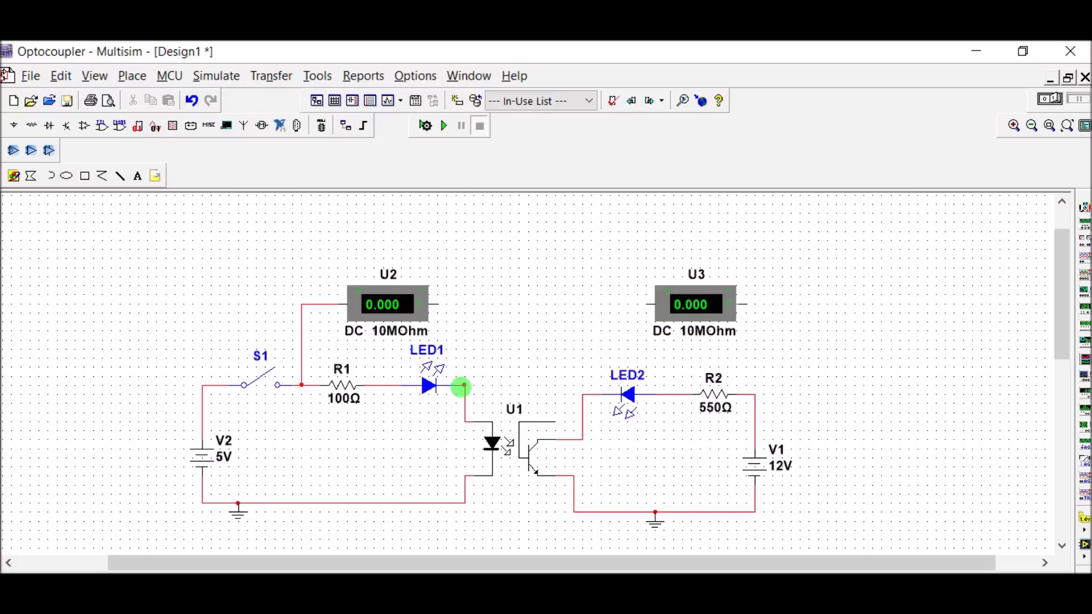
# Step: Wire voltmeter U3 across the series pair of LED2 and R2 in the 12 V circuit
pyautogui.scroll(1, 805, 312)
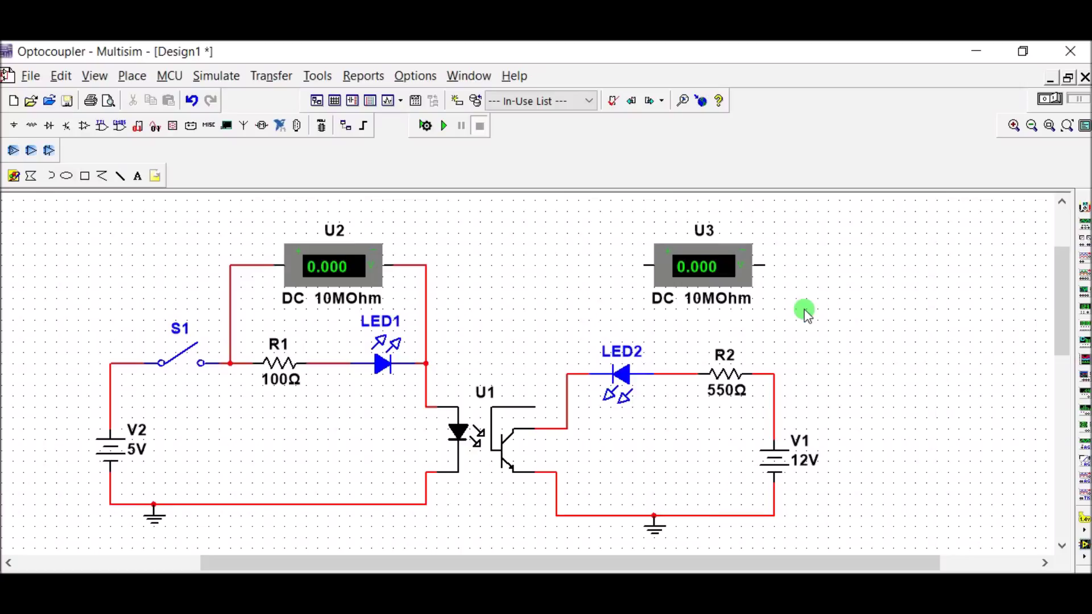
pyautogui.click(644, 265)
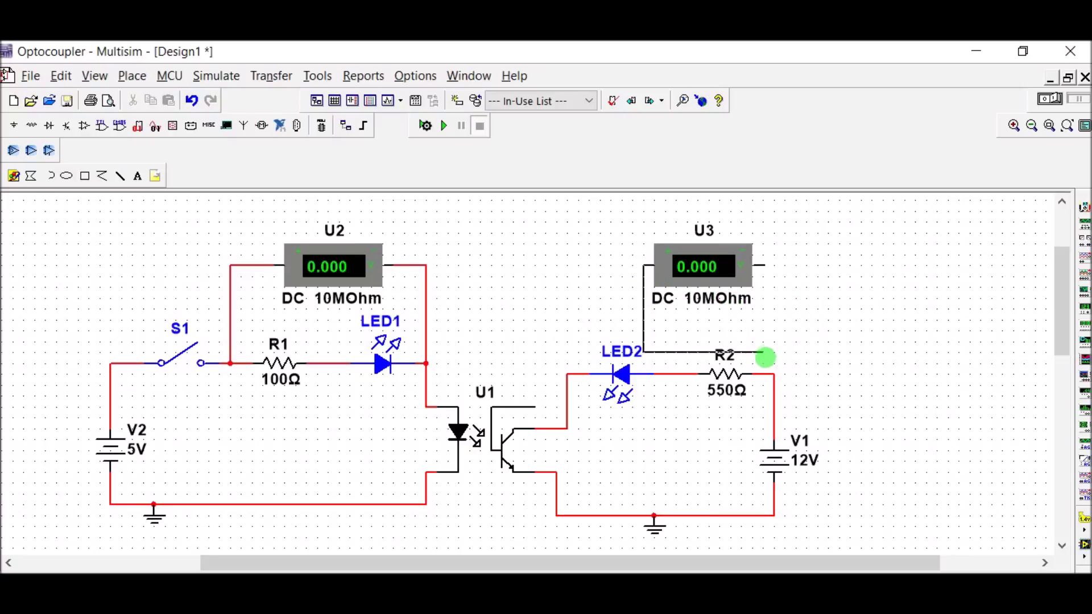
pyautogui.click(764, 372)
pyautogui.click(764, 266)
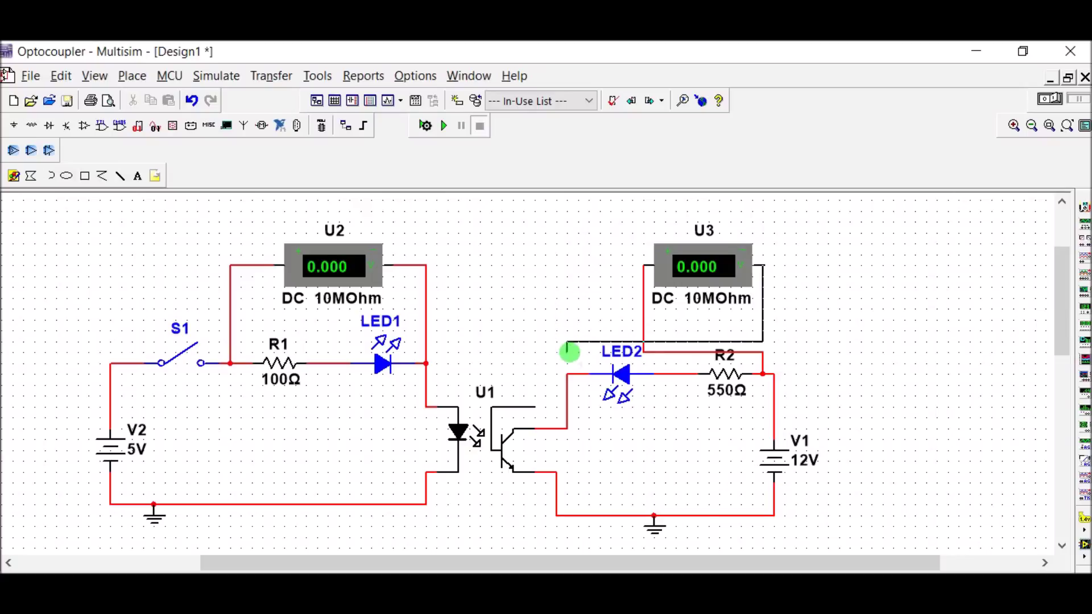
pyautogui.click(568, 373)
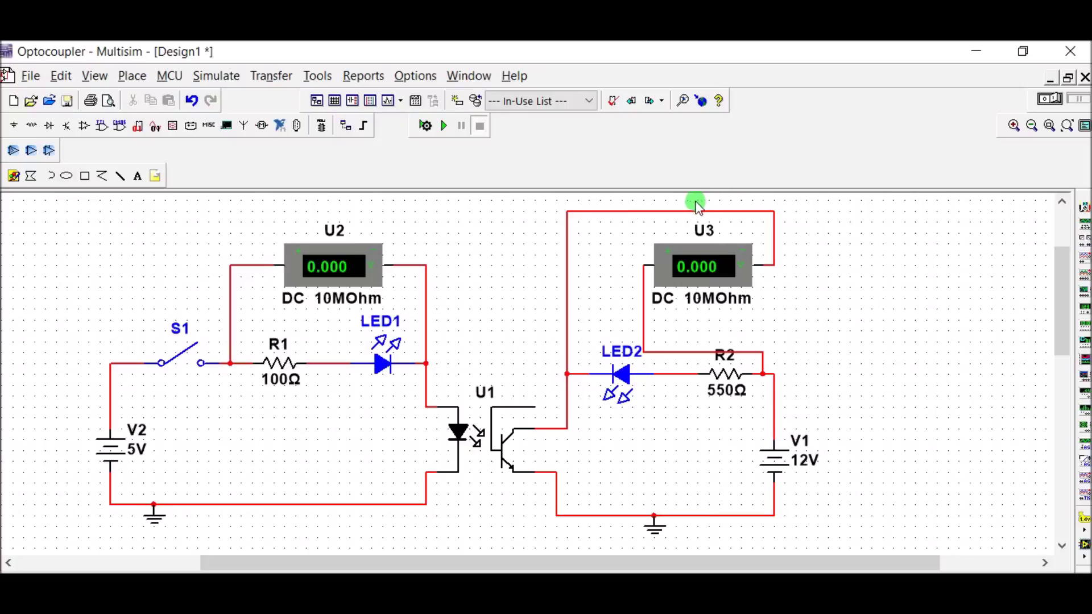
# Step: Run the simulation and toggle switch S1 several times to read voltmeters U2 and U3 with the switch closed and open
pyautogui.click(445, 125)
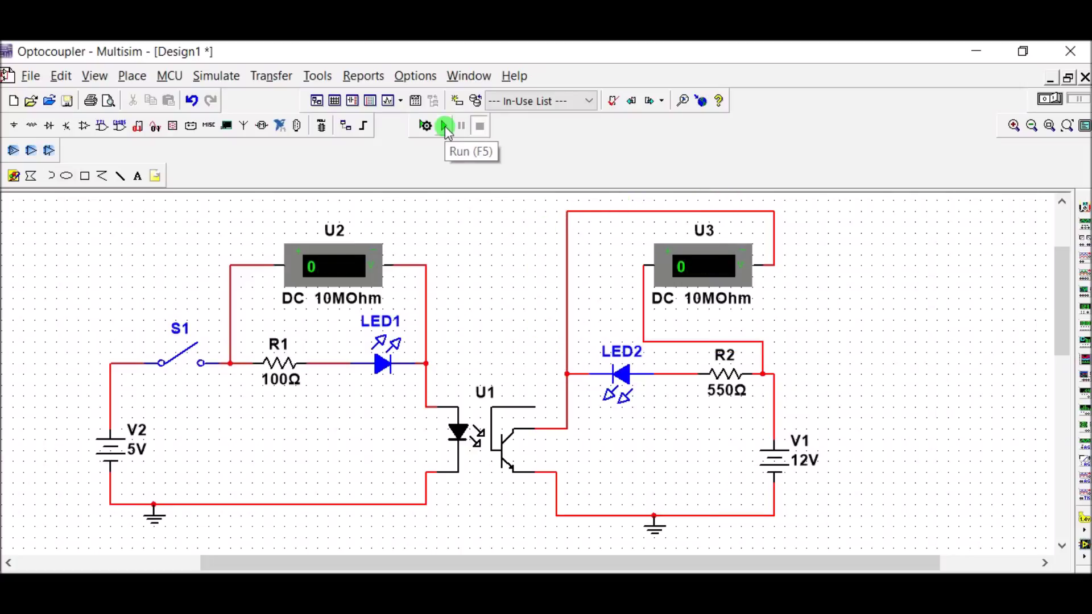
pyautogui.click(444, 125)
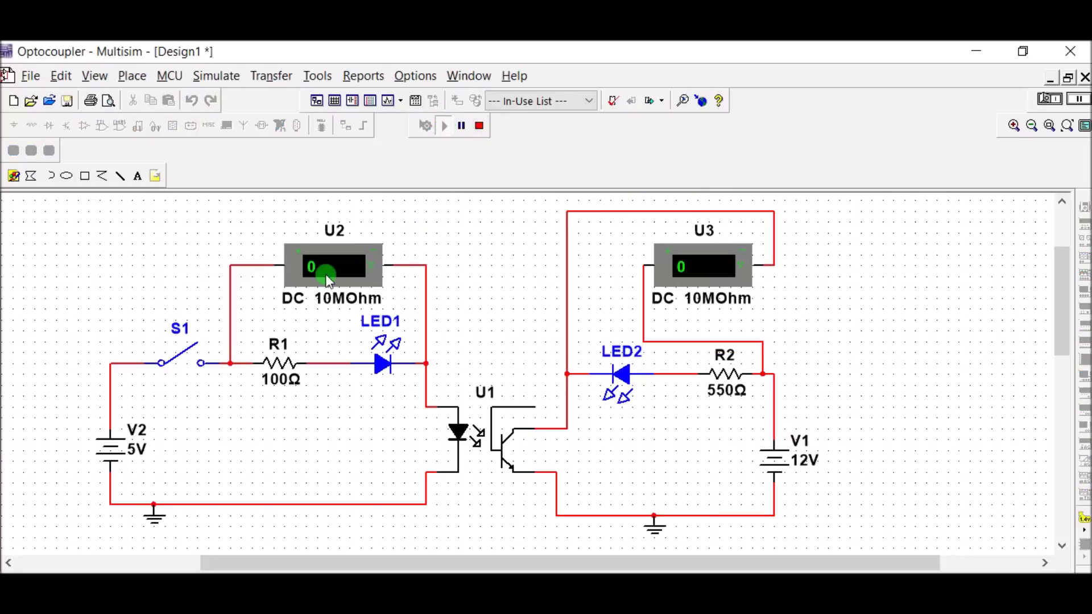
pyautogui.click(188, 361)
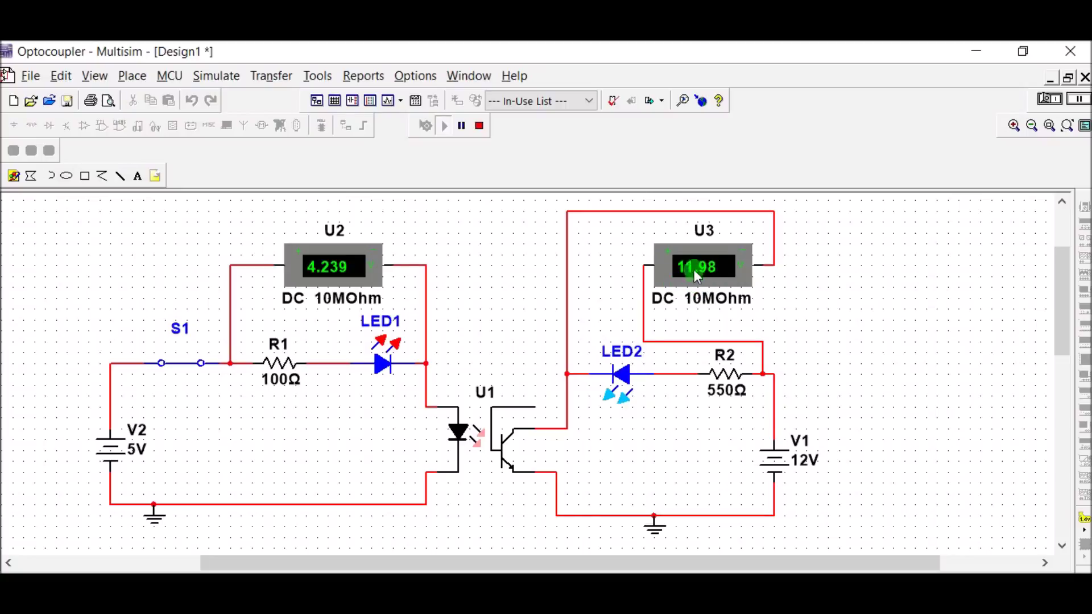
pyautogui.click(189, 363)
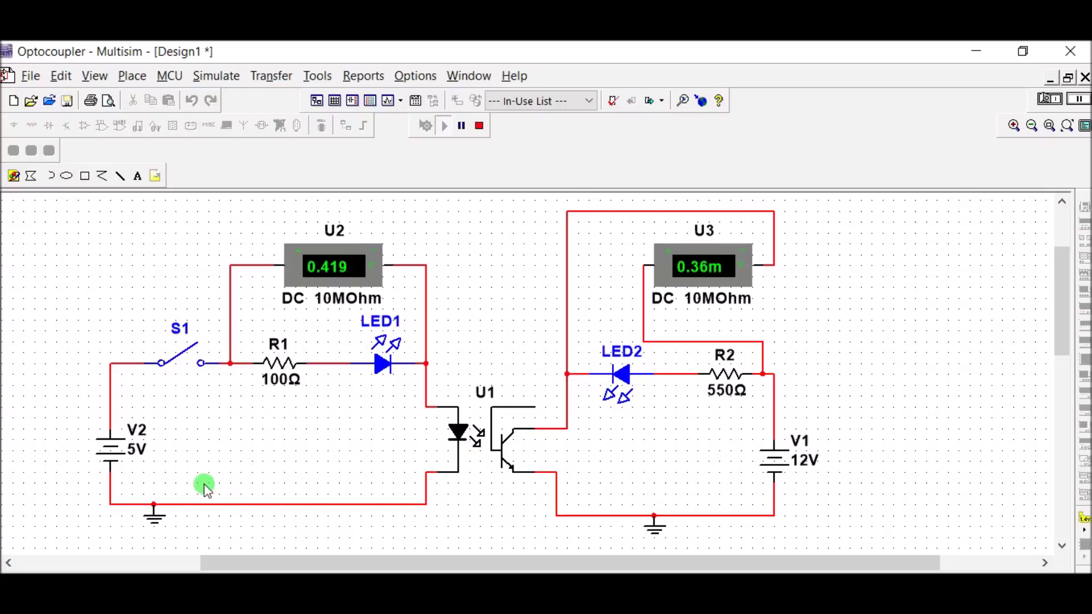
pyautogui.click(178, 365)
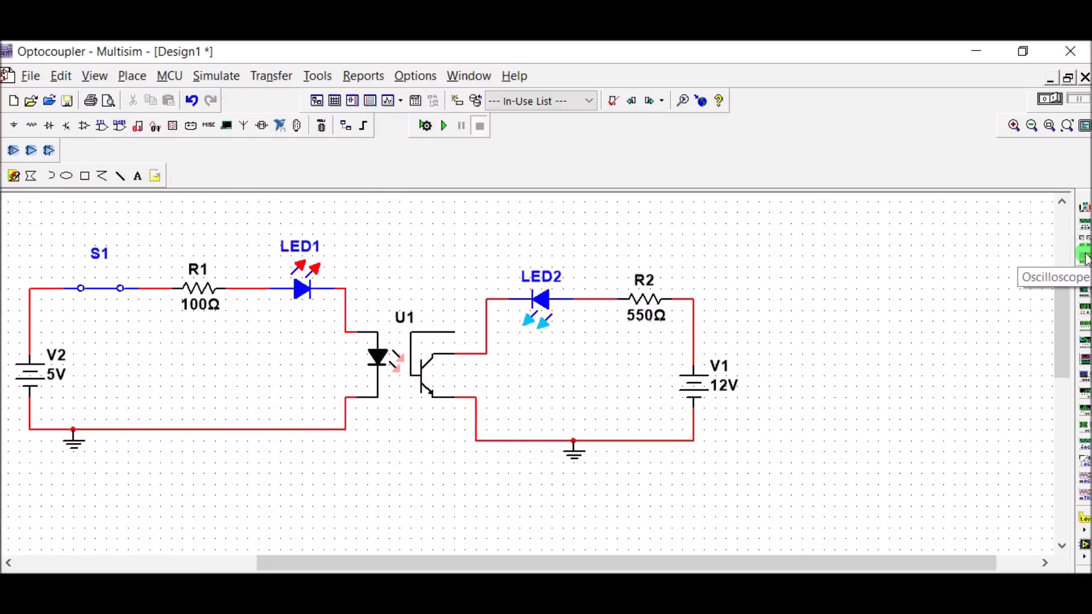
# Step: Place an oscilloscope beside the 12 V circuit and wire channel A between the S1–R1 node and the 5 V circuit's ground wire
pyautogui.moveTo(1085, 259); pyautogui.dragTo(822, 358)
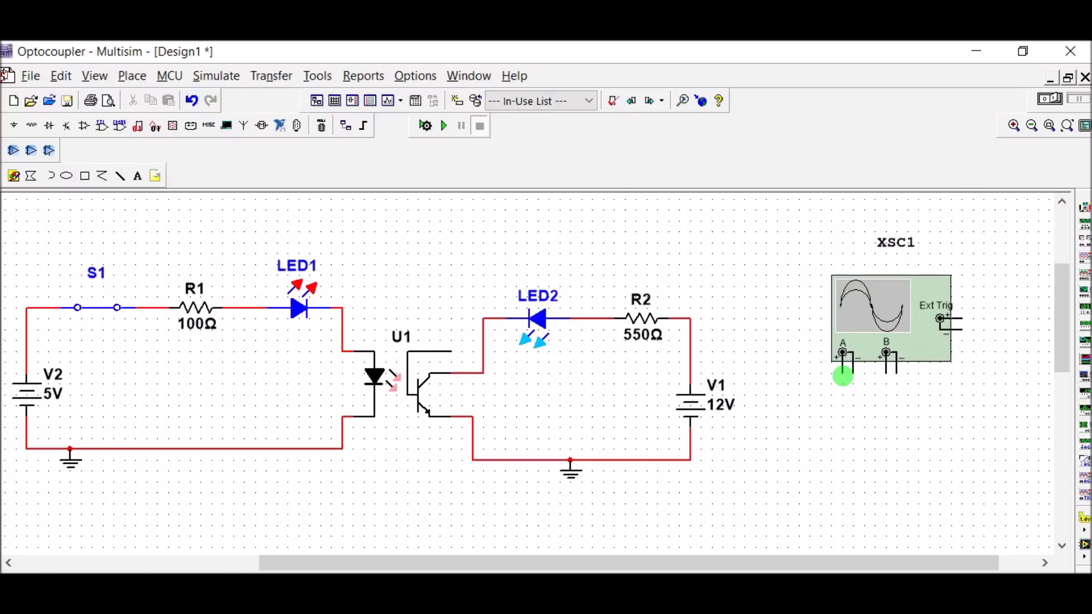
pyautogui.press('Escape')
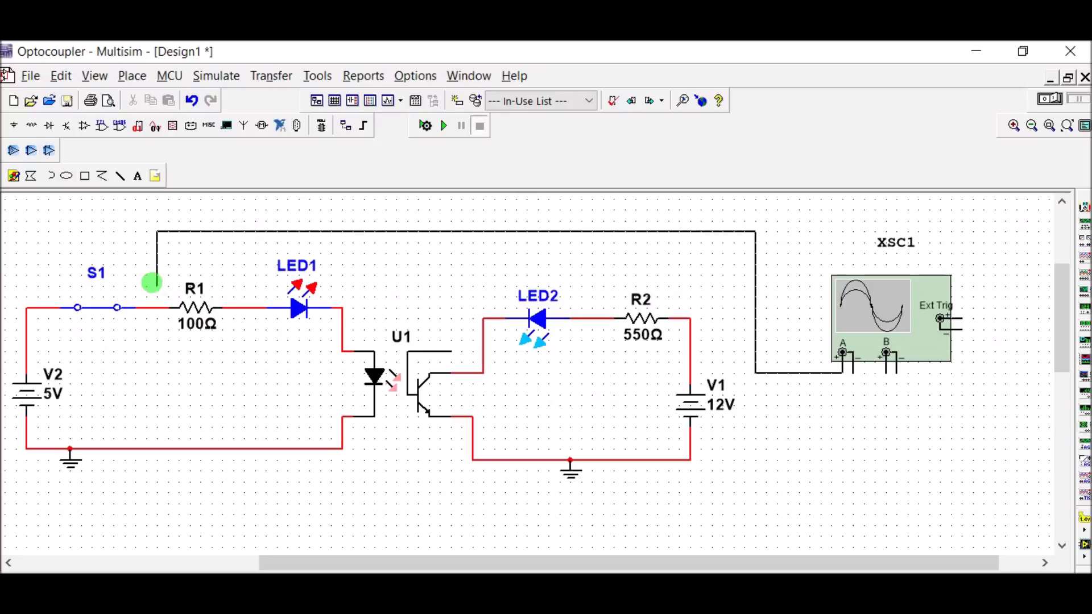
pyautogui.click(154, 307)
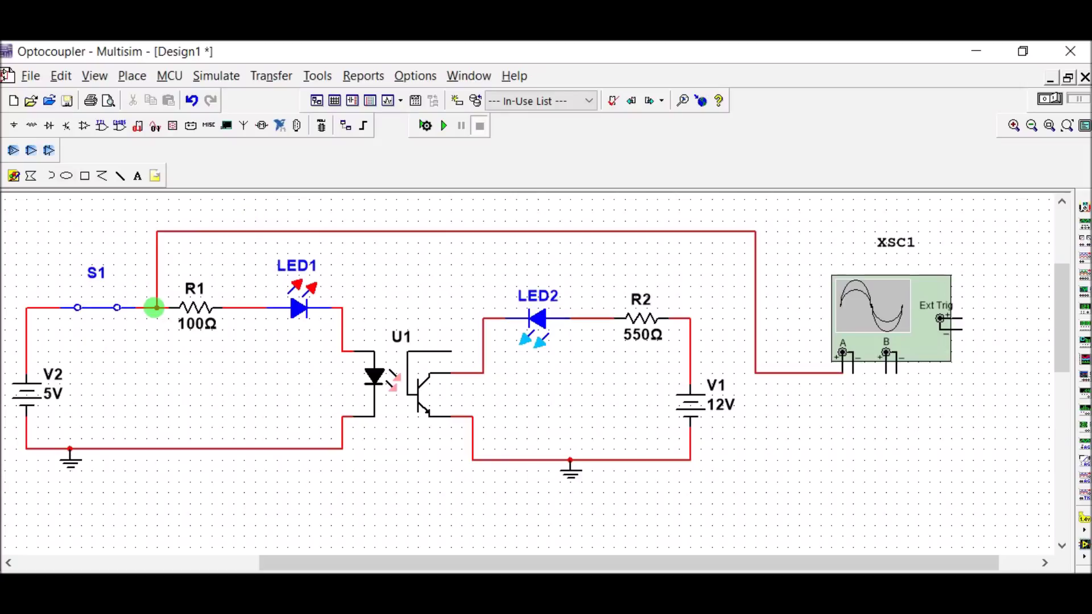
pyautogui.click(852, 372)
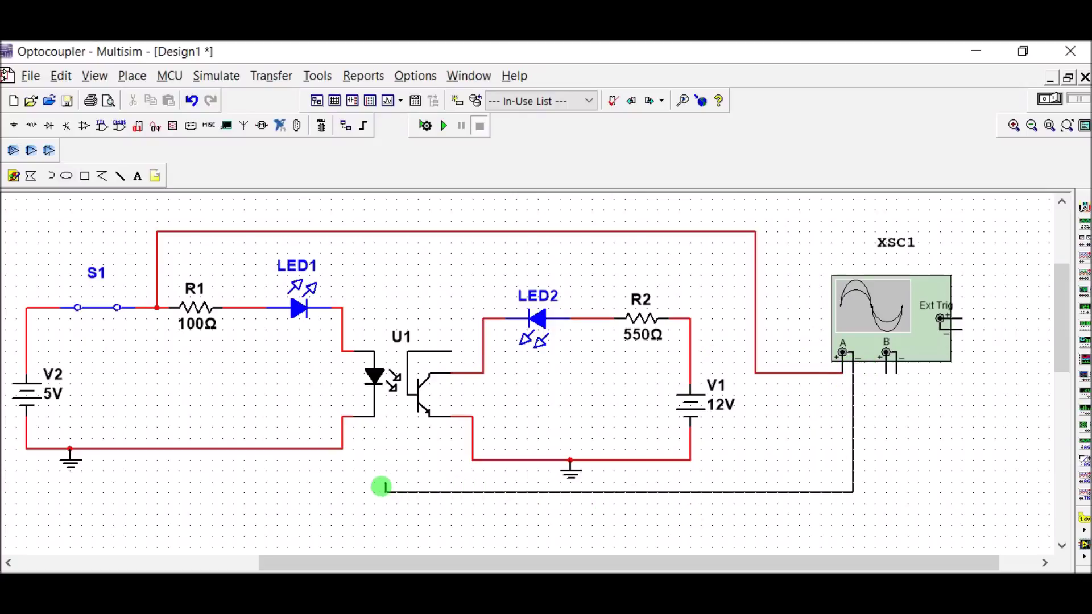
pyautogui.click(319, 449)
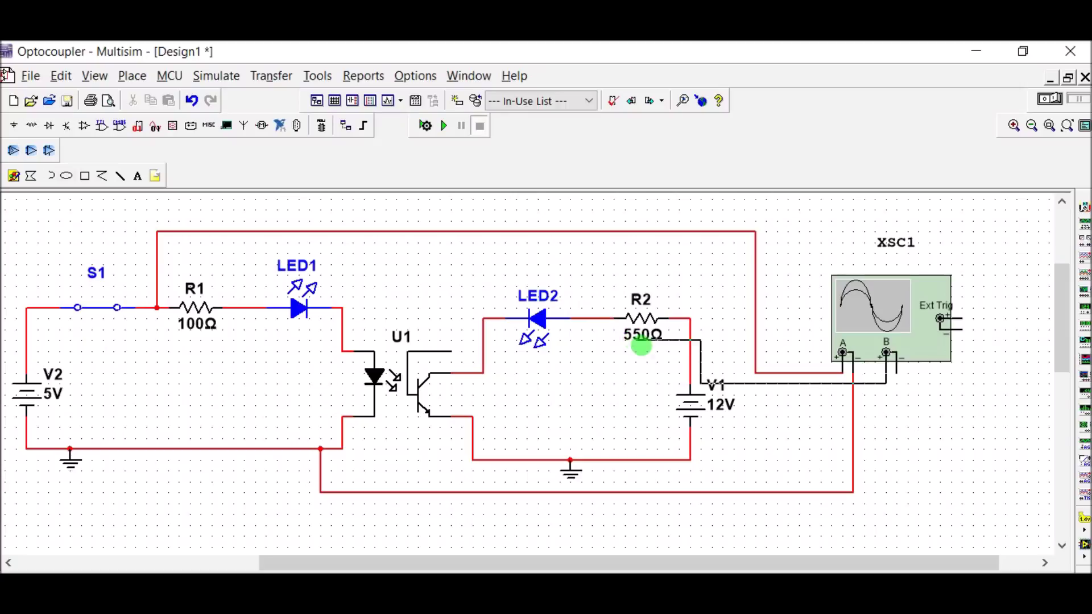
# Step: Wire oscilloscope channel B across R2 and LED2, from the R2–V1 node to the wire between LED2 and U1
pyautogui.click(694, 331)
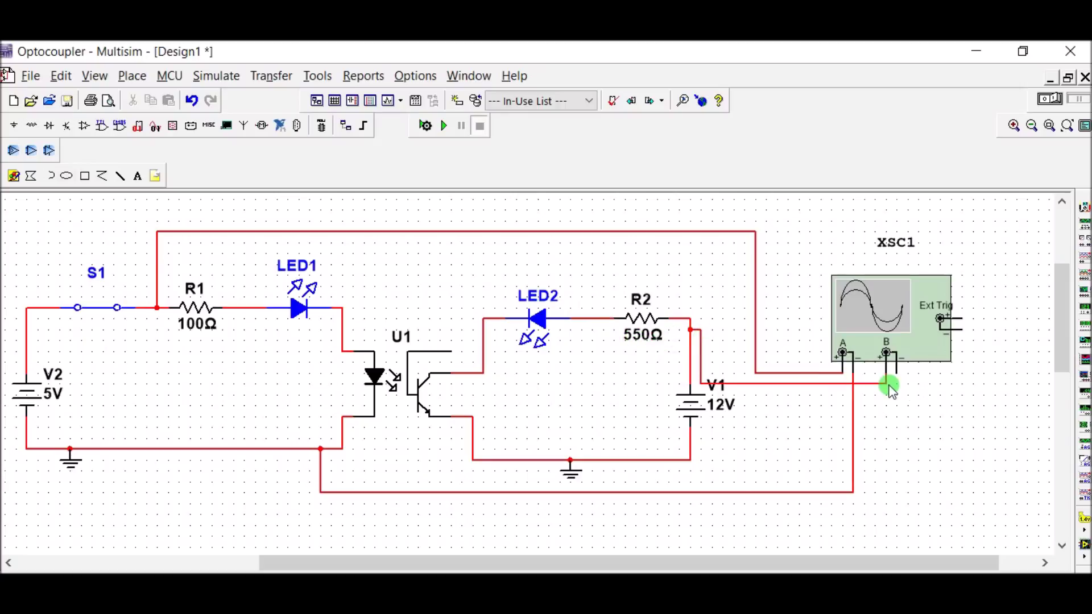
pyautogui.click(896, 366)
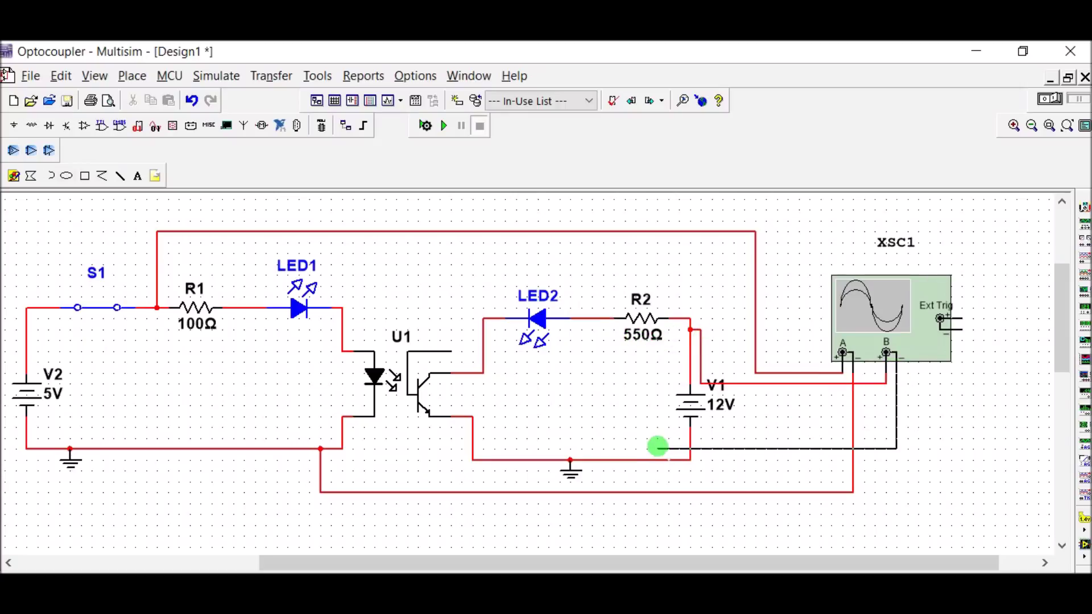
# Step: Run the simulation and open the display of oscilloscope XSC1, moving its window clear of switch S1 and LED1
pyautogui.click(447, 126)
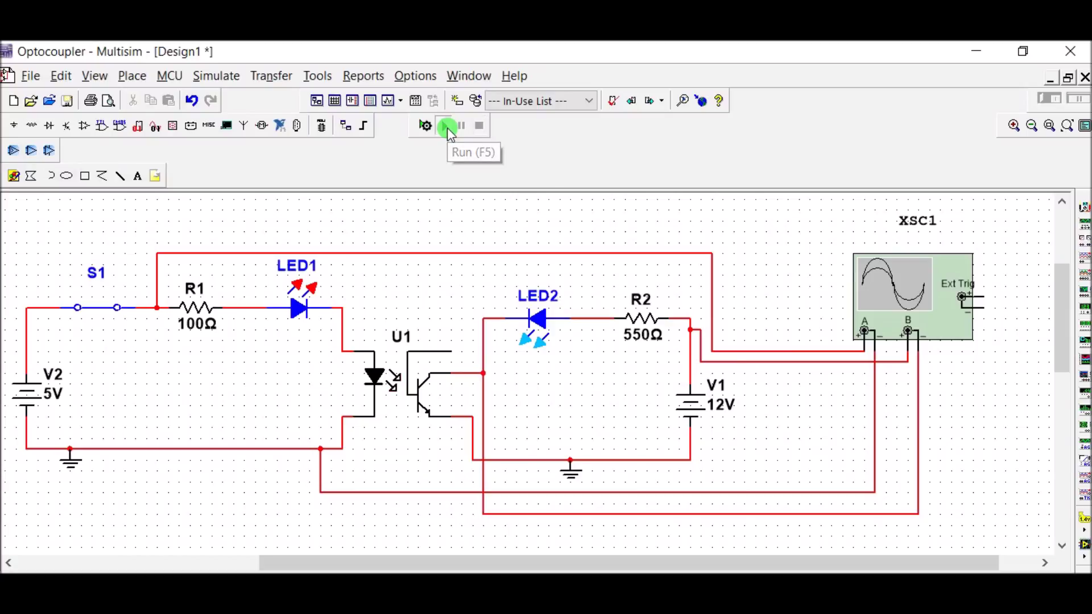
pyautogui.doubleClick(917, 291)
pyautogui.moveTo(511, 134); pyautogui.dragTo(688, 131)
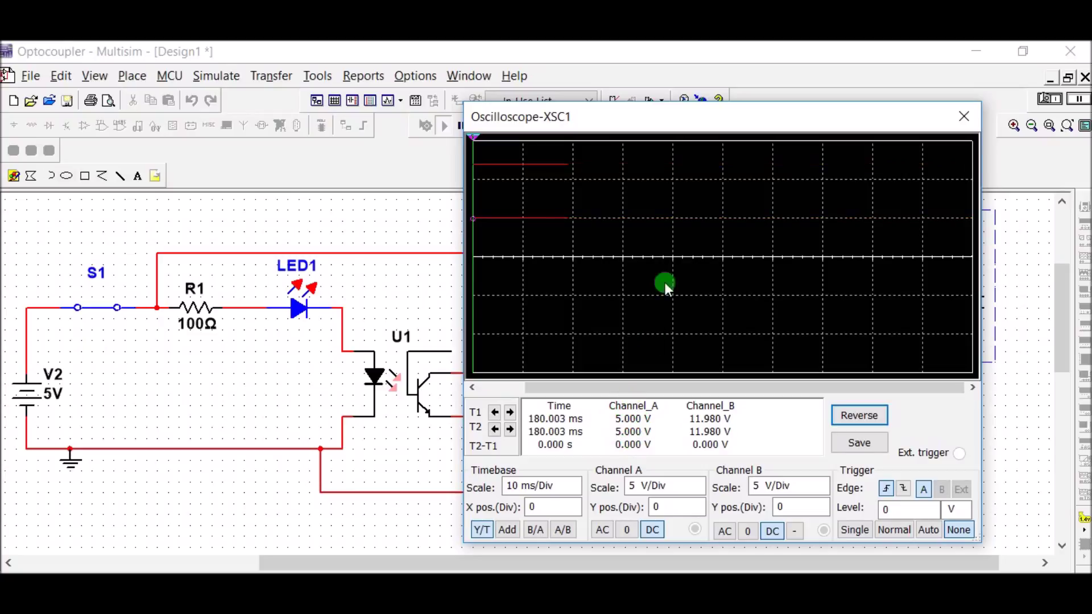
pyautogui.moveTo(670, 123); pyautogui.dragTo(799, 92)
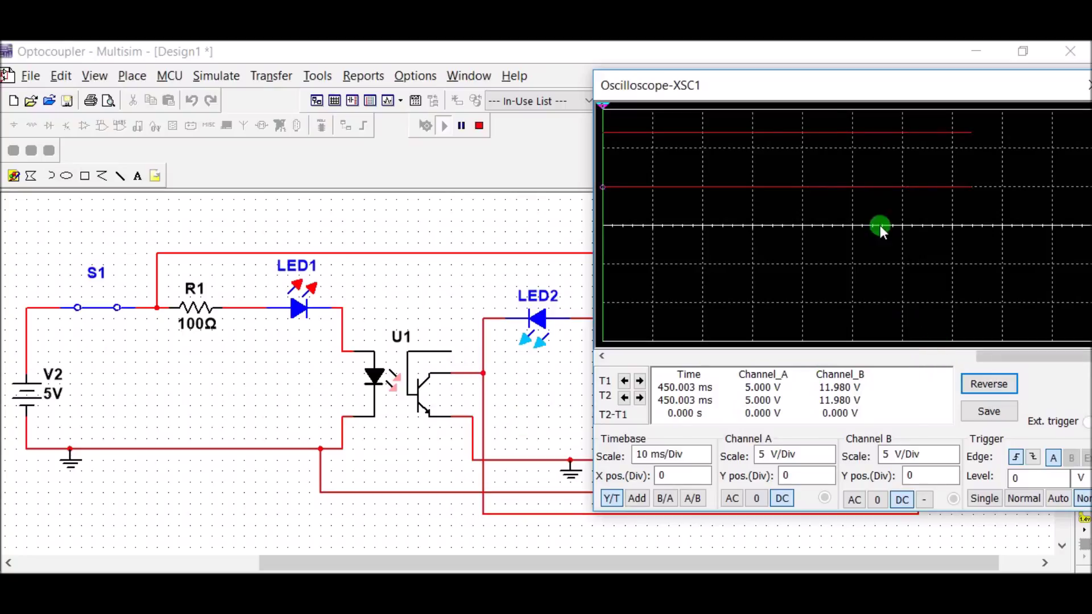
pyautogui.moveTo(847, 94); pyautogui.dragTo(812, 97)
# Step: Toggle switch S1 open and closed while watching the channel A and B traces on the oscilloscope
pyautogui.click(107, 309)
pyautogui.click(274, 267)
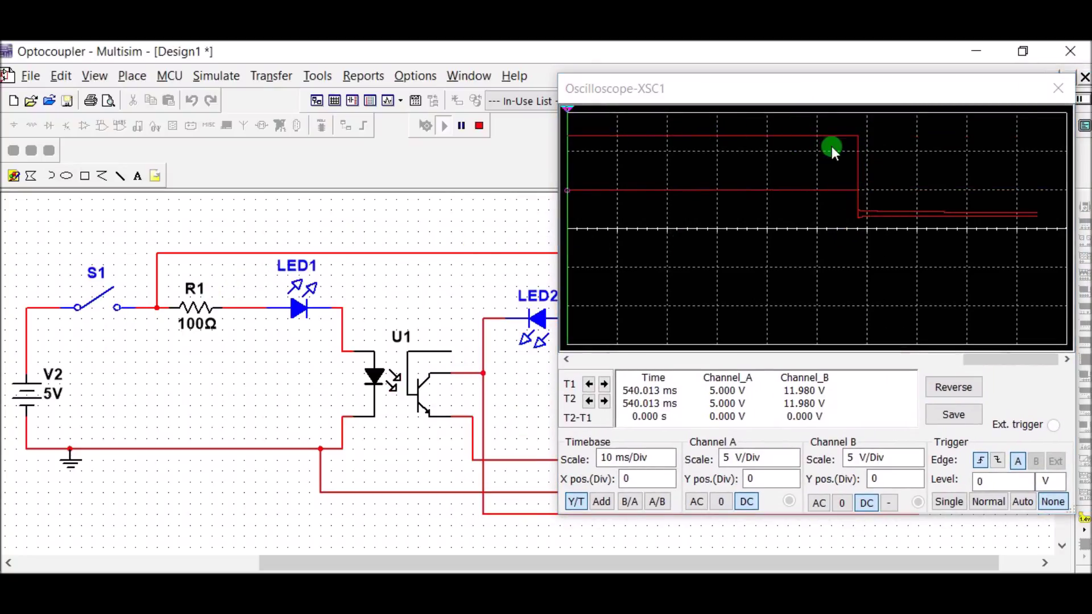
pyautogui.click(106, 303)
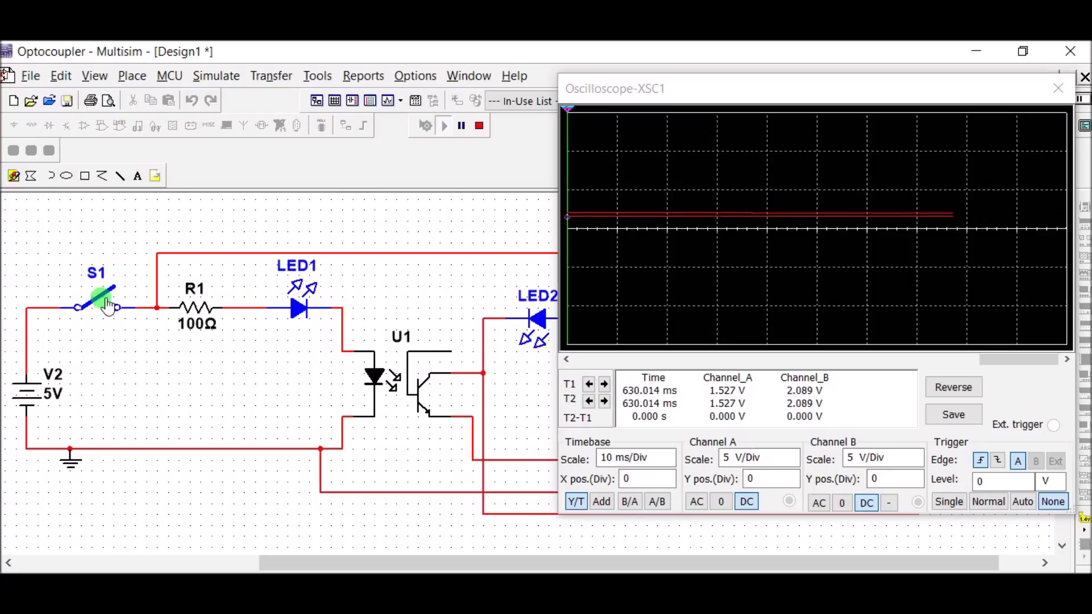
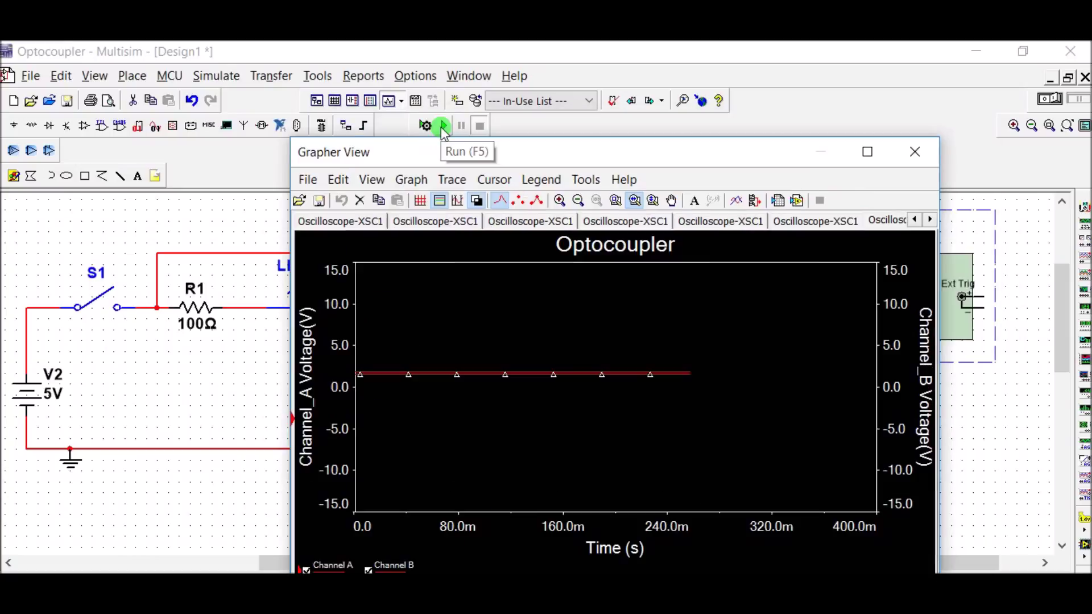
# Step: Rerun the simulation with the Grapher View open, toggle S1 to record two pulses on both channels, and stop the simulation
pyautogui.click(441, 127)
pyautogui.click(98, 305)
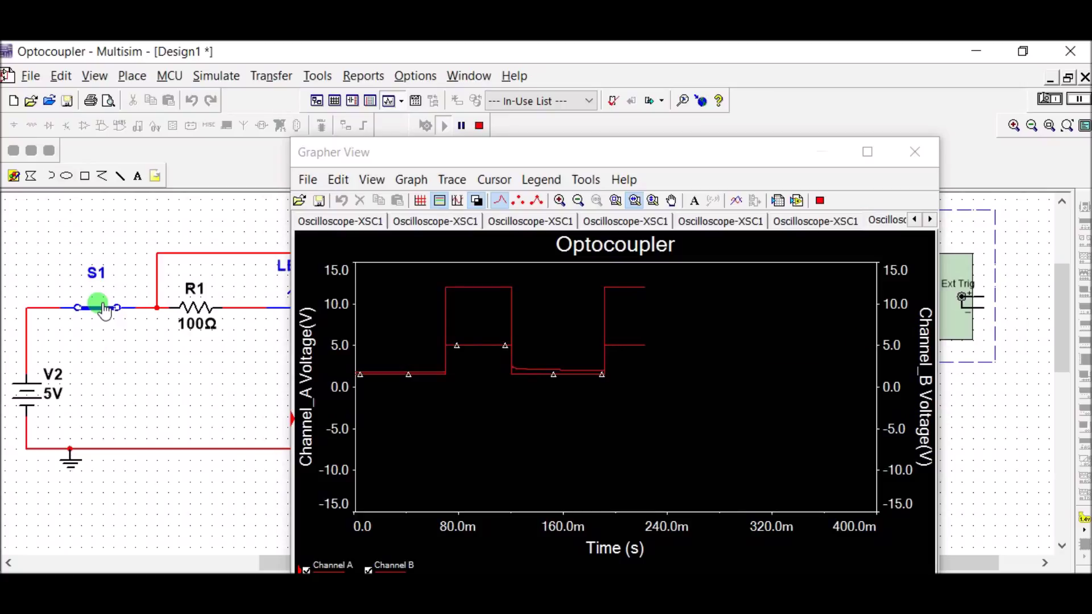
pyautogui.click(102, 309)
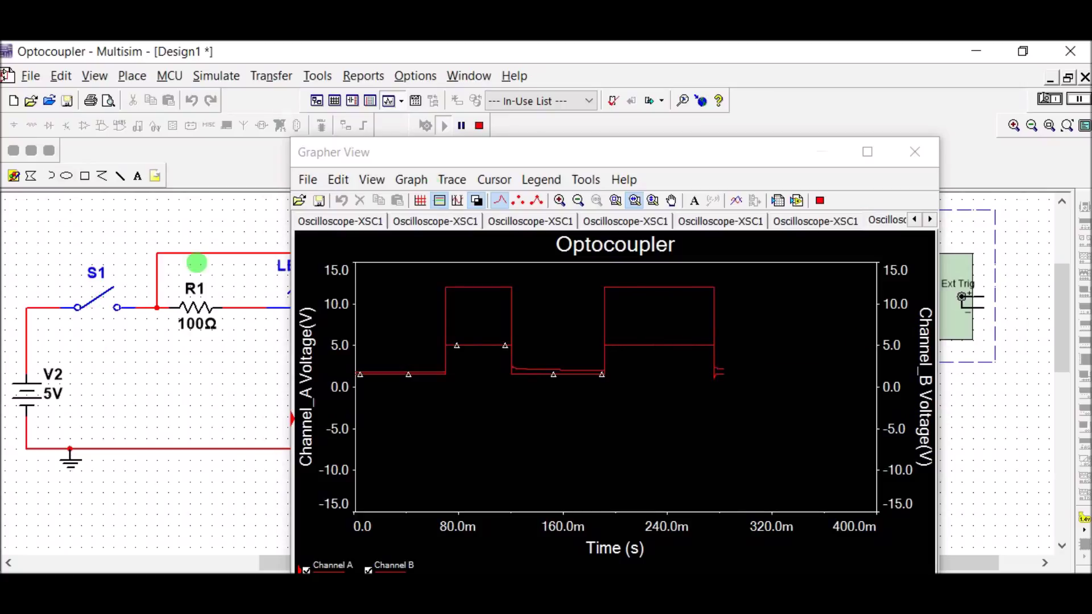
pyautogui.click(478, 126)
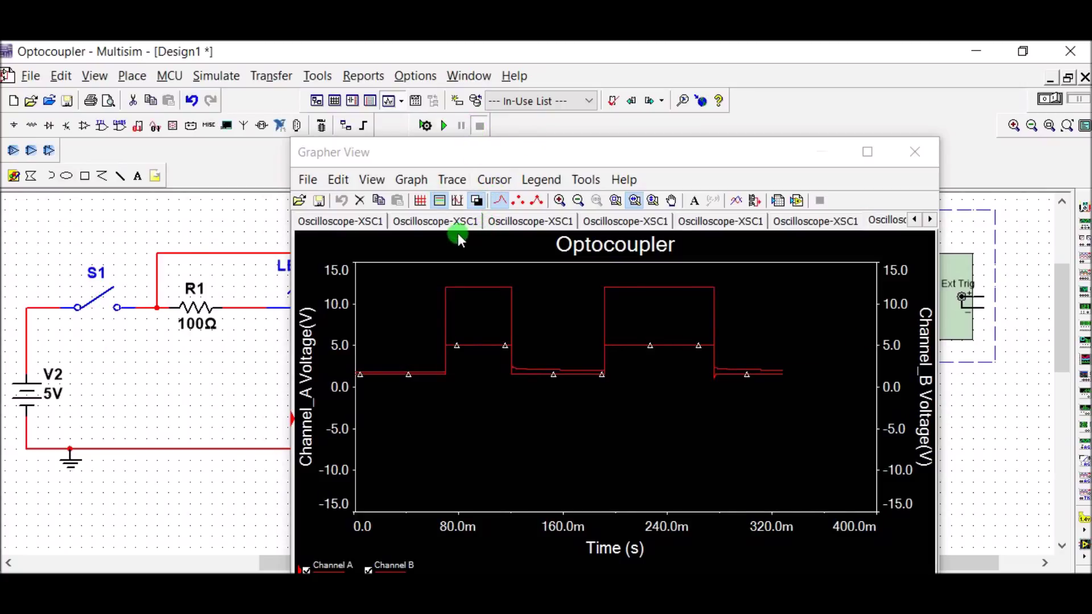
# Step: Show the cursors on the oscilloscope graph and move the cursor readout window up, clear of the traces
pyautogui.click(492, 181)
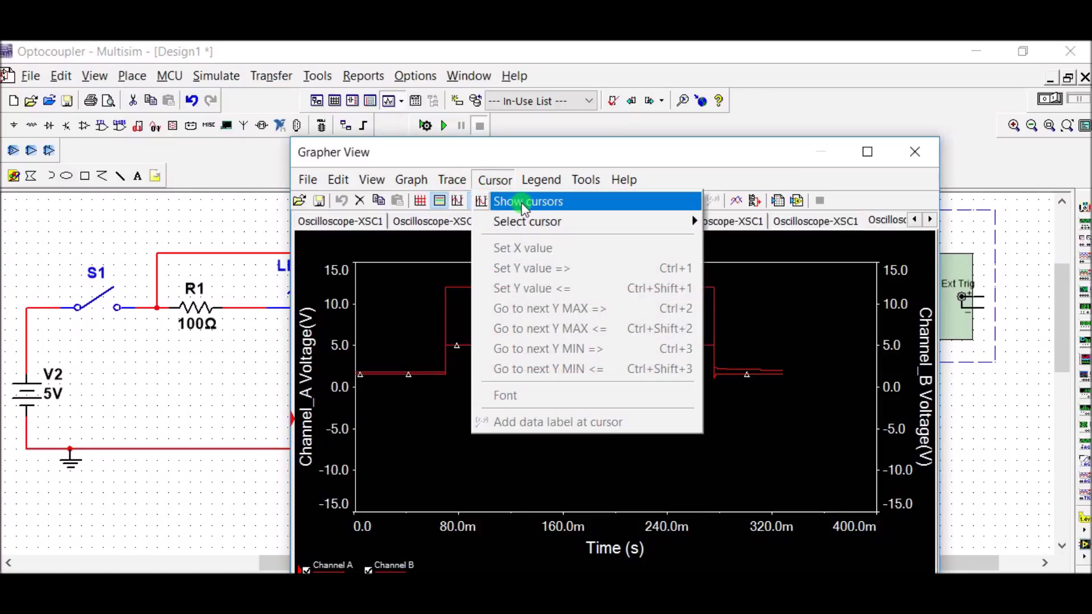
pyautogui.click(527, 202)
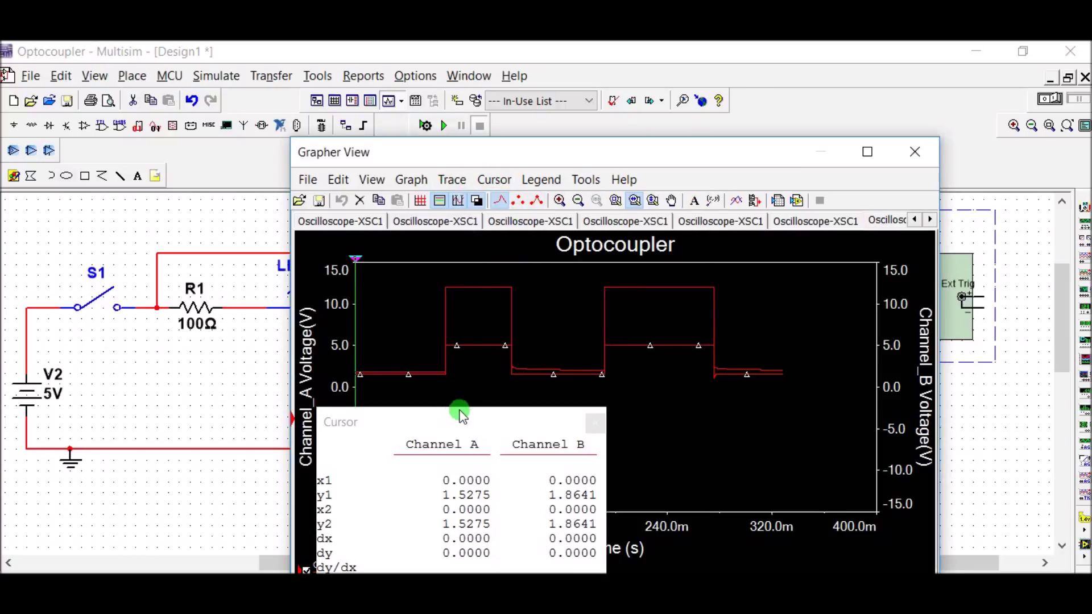
pyautogui.moveTo(499, 427); pyautogui.dragTo(827, 142)
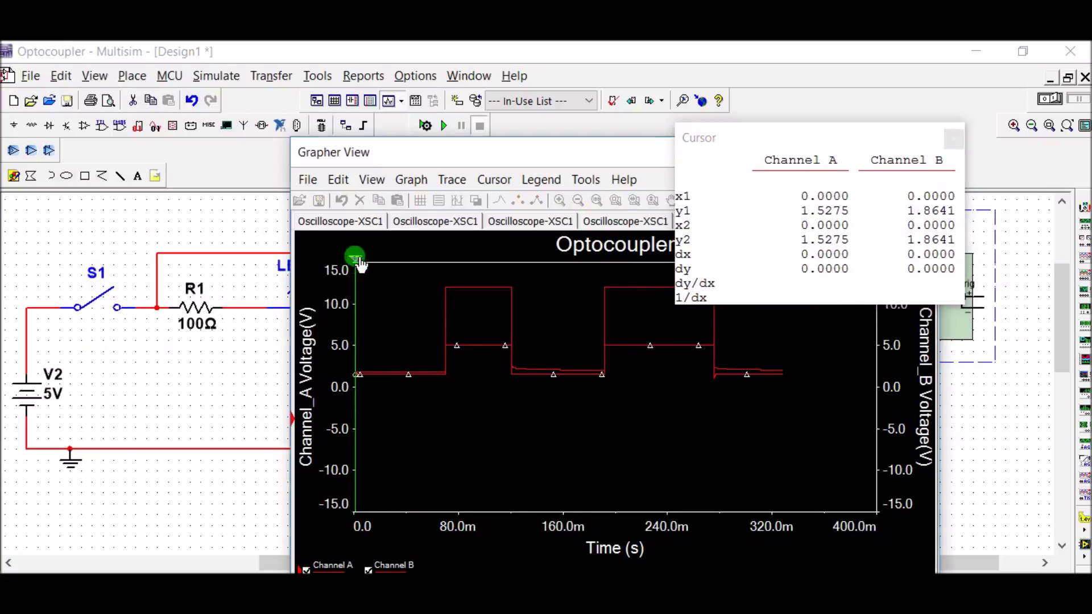
pyautogui.moveTo(356, 261); pyautogui.dragTo(360, 260)
pyautogui.moveTo(742, 154); pyautogui.dragTo(749, 124)
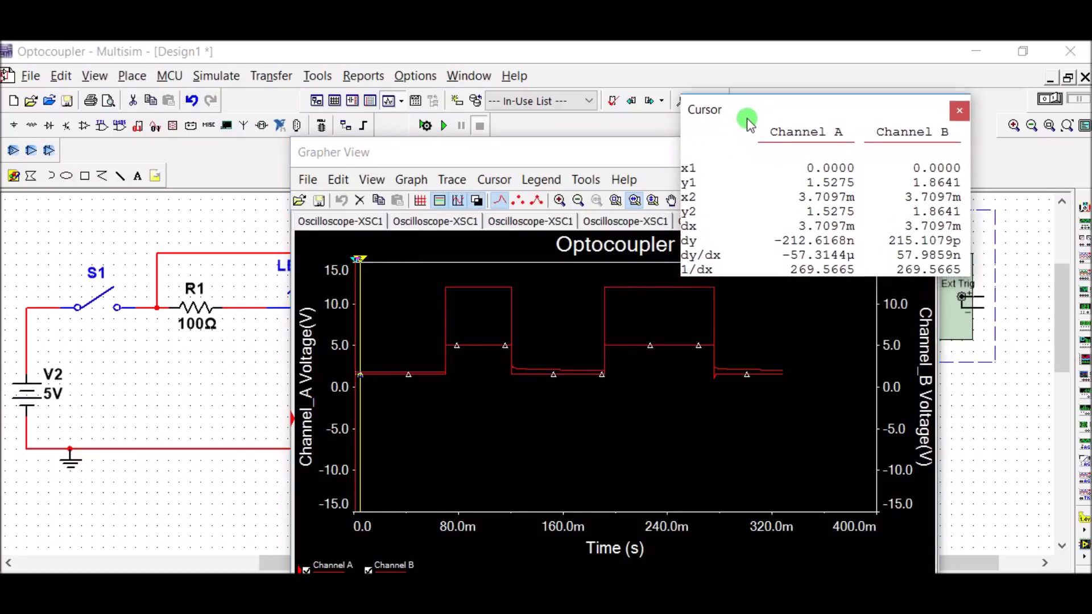
# Step: Read both channel voltages with the second cursor at about 88 ms and 213 ms, and close the cursor readout and Grapher View
pyautogui.moveTo(360, 260); pyautogui.dragTo(469, 261)
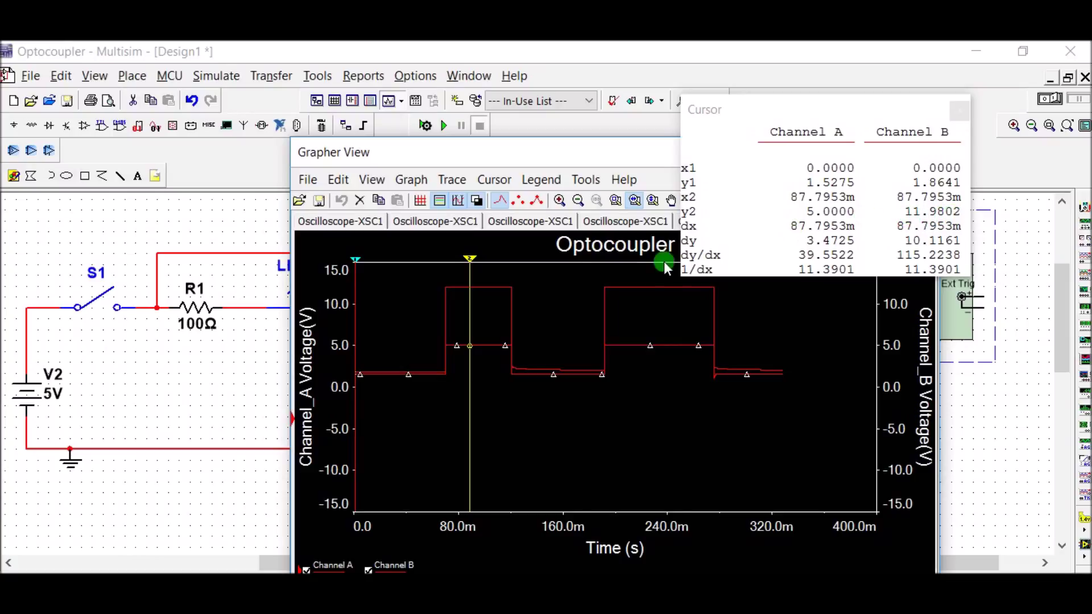
pyautogui.moveTo(470, 262); pyautogui.dragTo(633, 261)
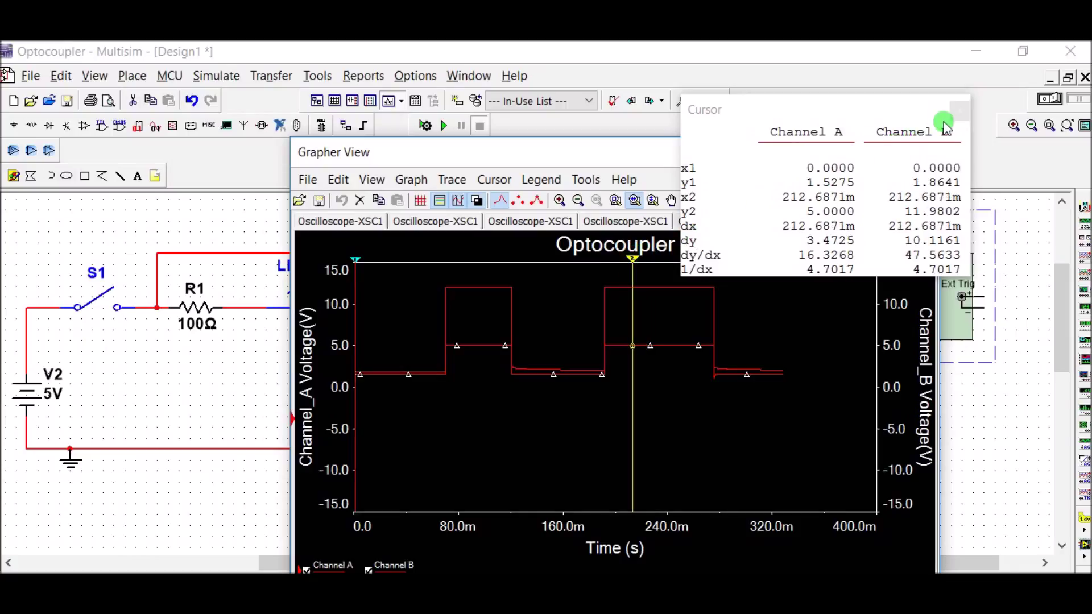
pyautogui.click(959, 112)
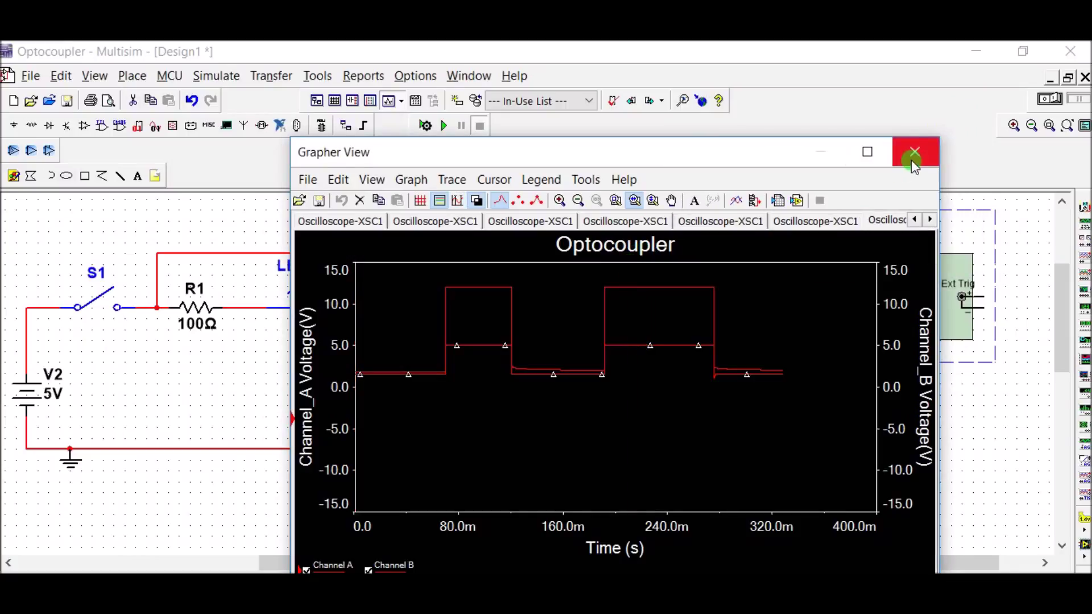
pyautogui.click(909, 150)
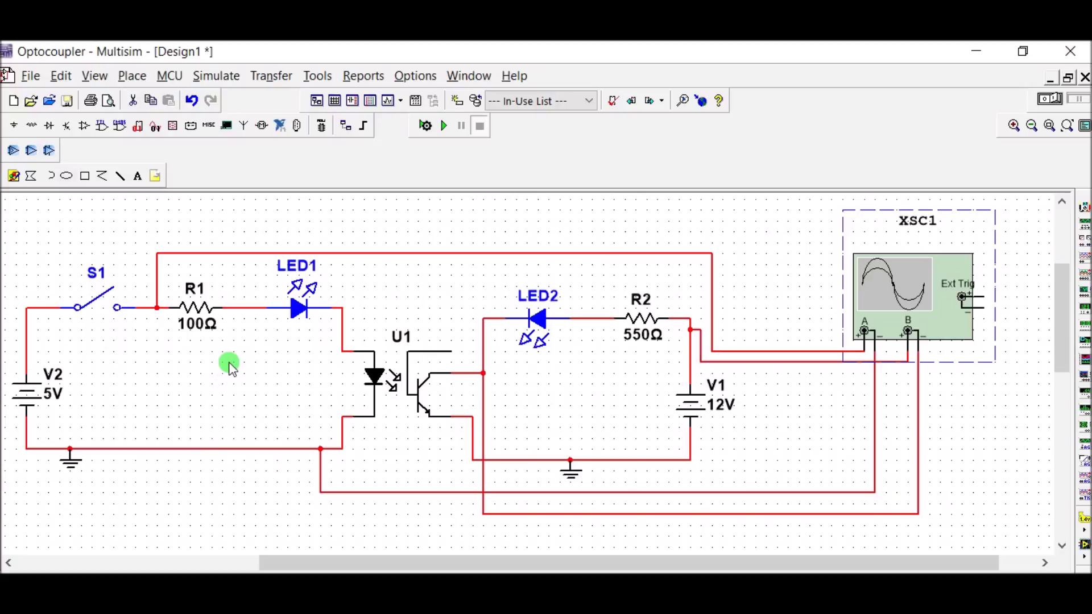